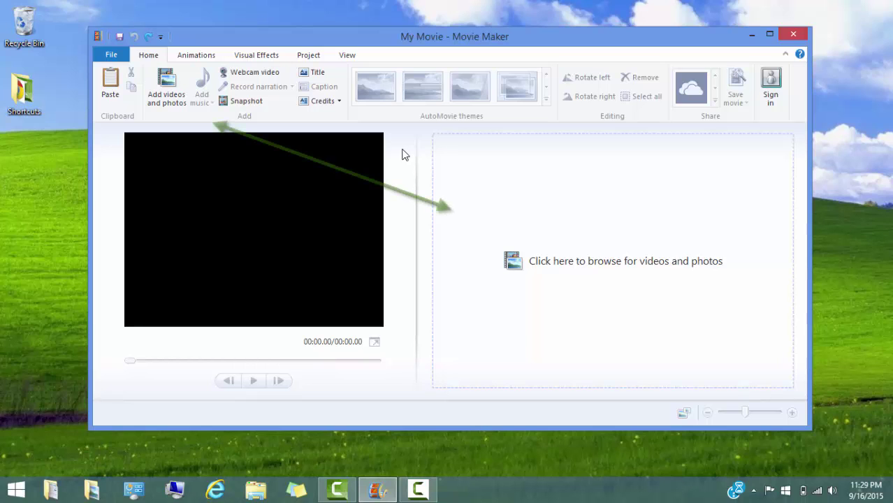
Import the skateboarding video and add the Deadmau5 song beneath it as background music.
{"action": "left_click", "coordinate": [165, 105]}
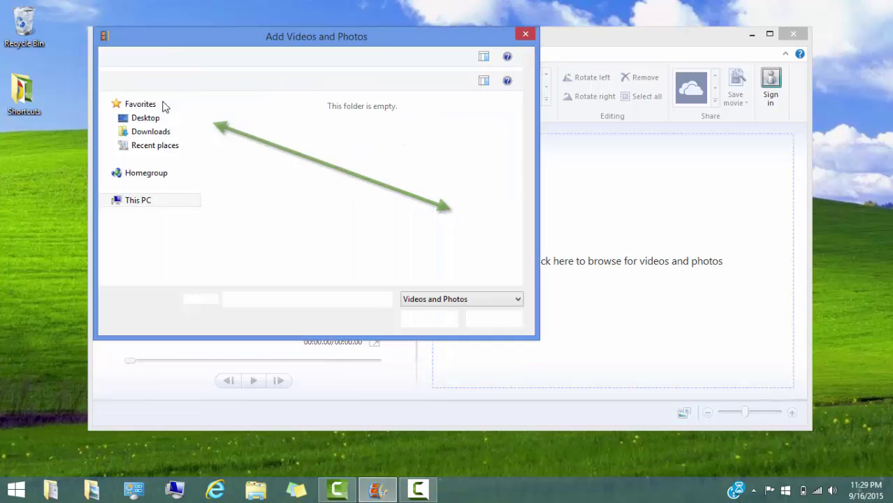
{"action": "double_click", "coordinate": [330, 160]}
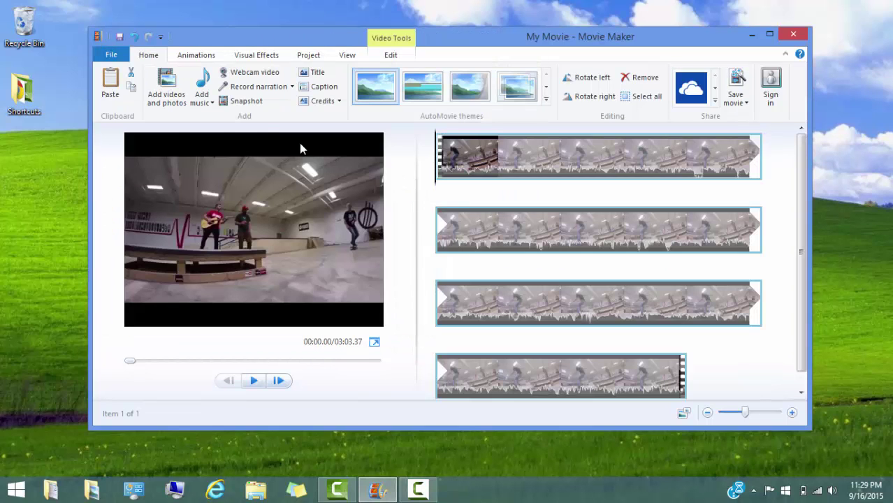
{"action": "left_click", "coordinate": [202, 80]}
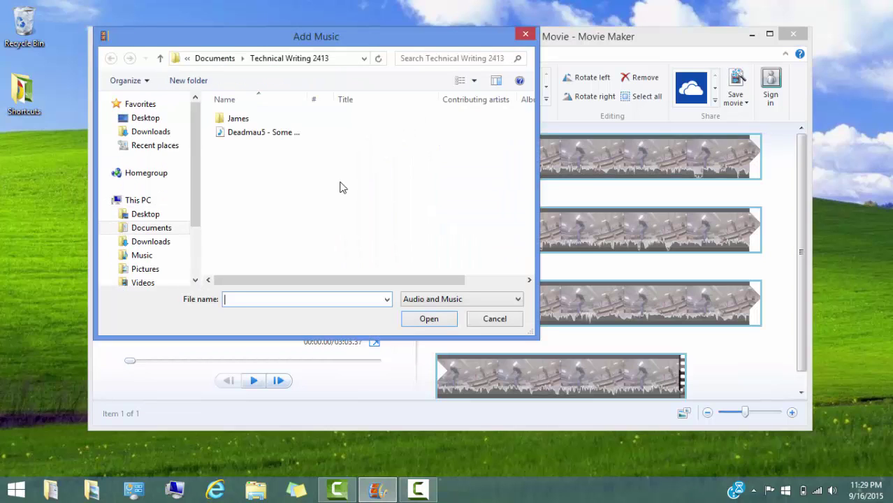
{"action": "double_click", "coordinate": [265, 140]}
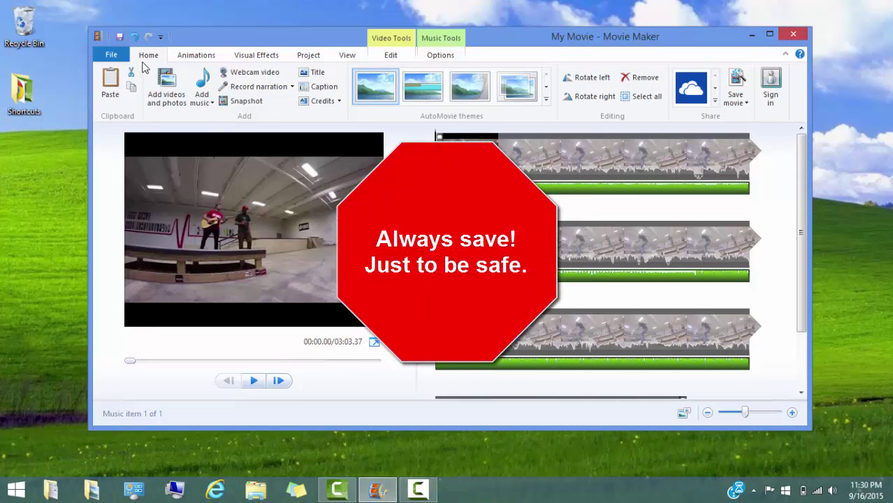
Save the project as 'Technical Skateboarding' in the Technical Writing 2413 folder.
{"action": "left_click", "coordinate": [112, 56]}
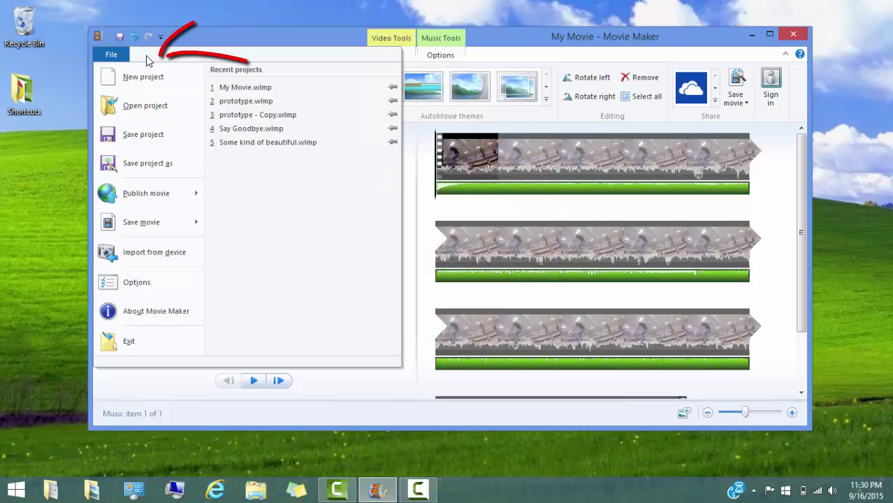
{"action": "left_click", "coordinate": [144, 134]}
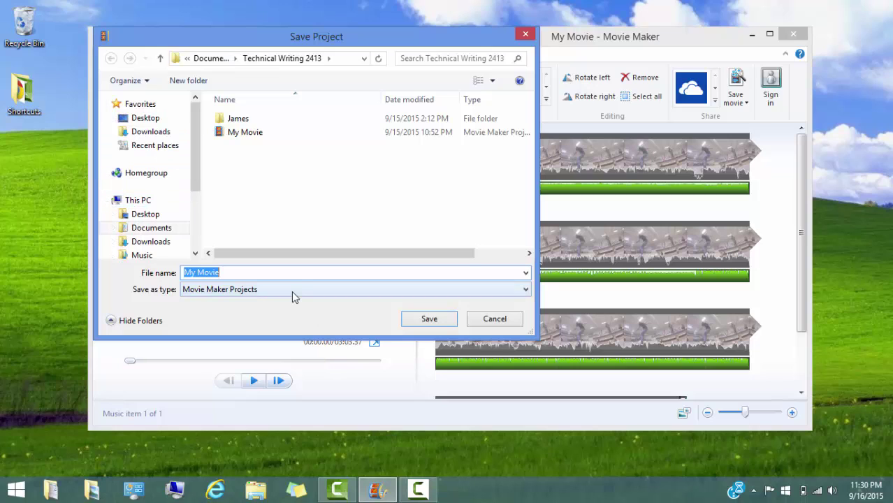
{"action": "type", "text": "T"}
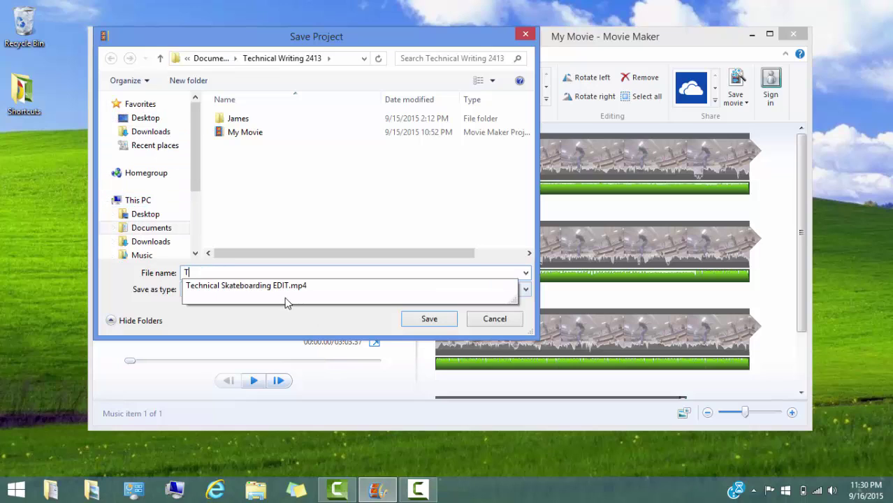
{"action": "type", "text": "echnical Skateboarding"}
{"action": "key", "text": "Return"}
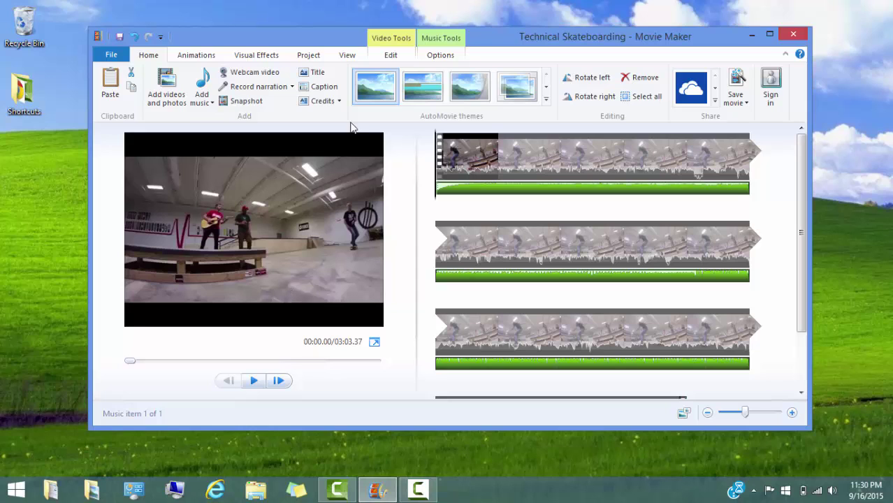
Select the skateboarding clip and scrub the playhead through the video to find the first cut.
{"action": "left_click", "coordinate": [396, 46]}
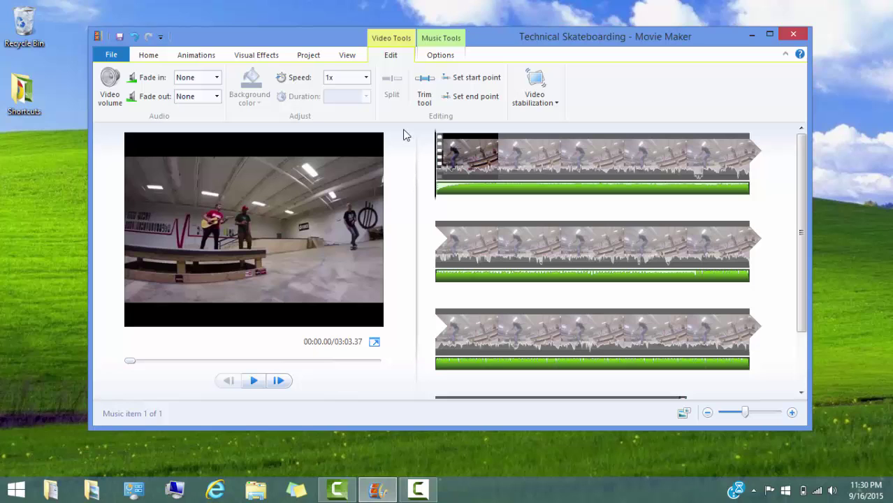
{"action": "left_click", "coordinate": [522, 162]}
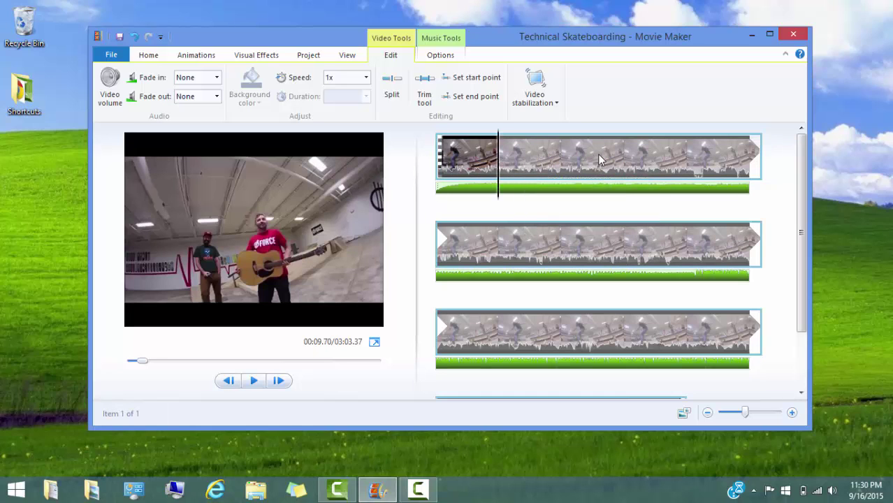
{"action": "left_click", "coordinate": [560, 159]}
{"action": "left_click", "coordinate": [624, 160]}
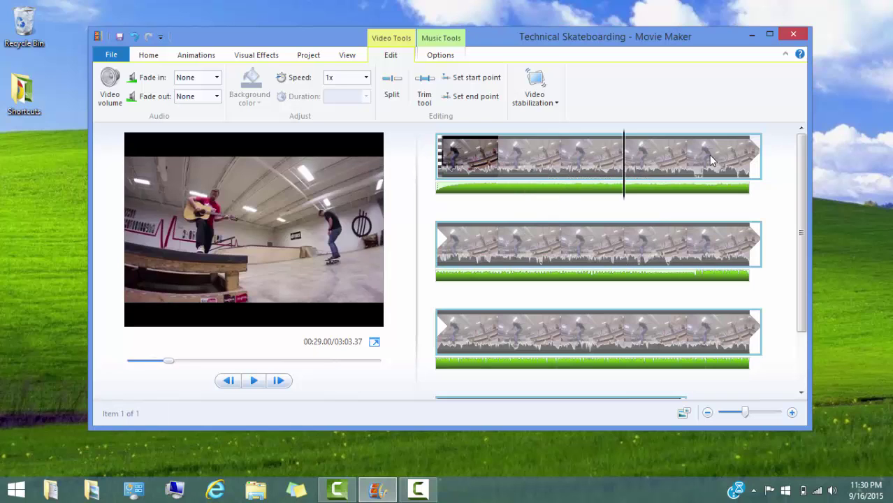
{"action": "left_click", "coordinate": [686, 160]}
{"action": "left_click", "coordinate": [498, 239]}
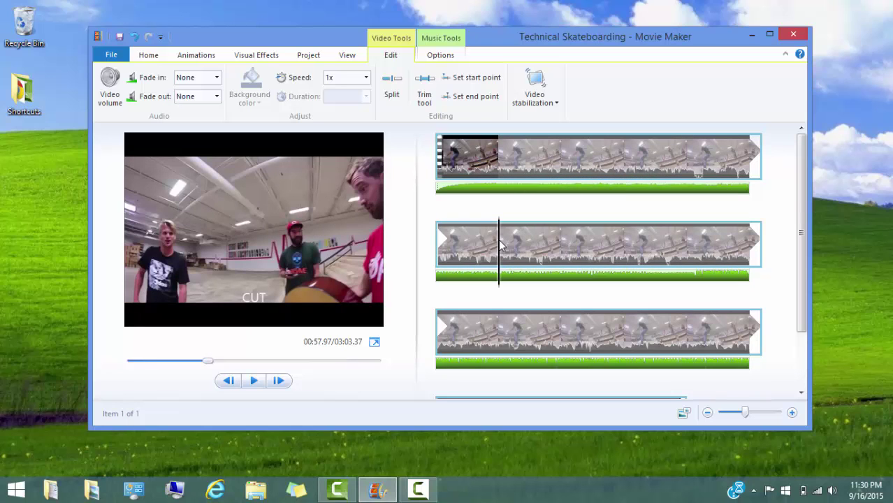
{"action": "left_click", "coordinate": [559, 241]}
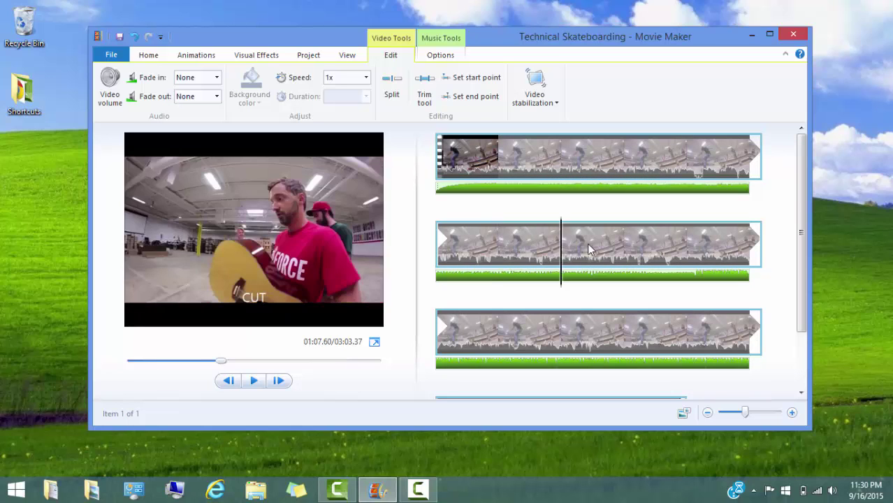
Frame-step to 00:33.80, split the clip there, and move the playhead to 01:29.30.
{"action": "left_click", "coordinate": [688, 168]}
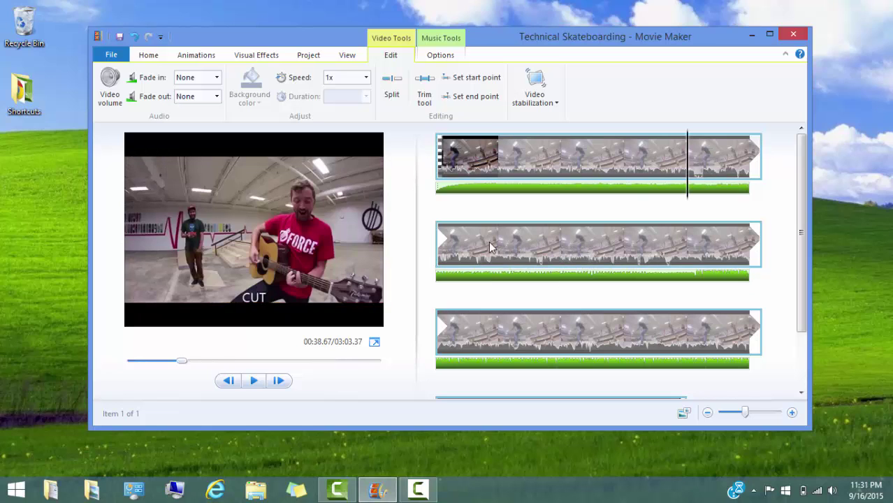
{"action": "left_click_drag", "start_coordinate": [181, 361], "coordinate": [175, 363]}
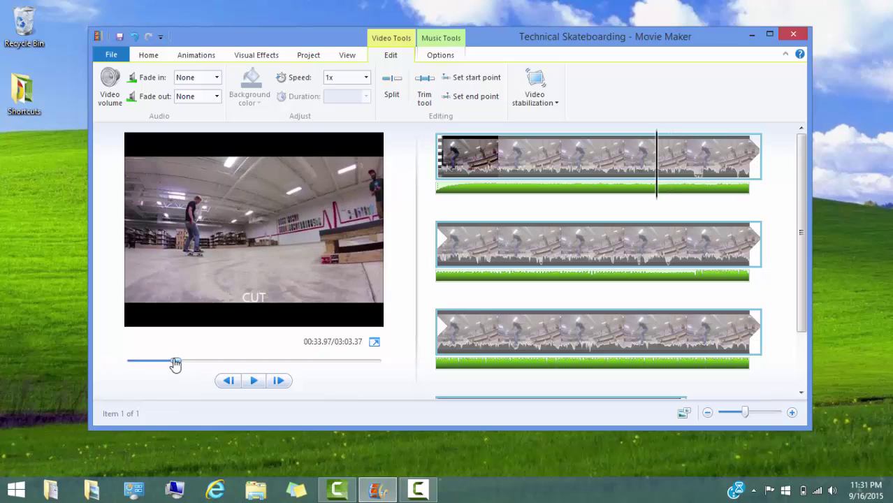
{"action": "left_click", "coordinate": [230, 381]}
{"action": "left_click", "coordinate": [229, 381]}
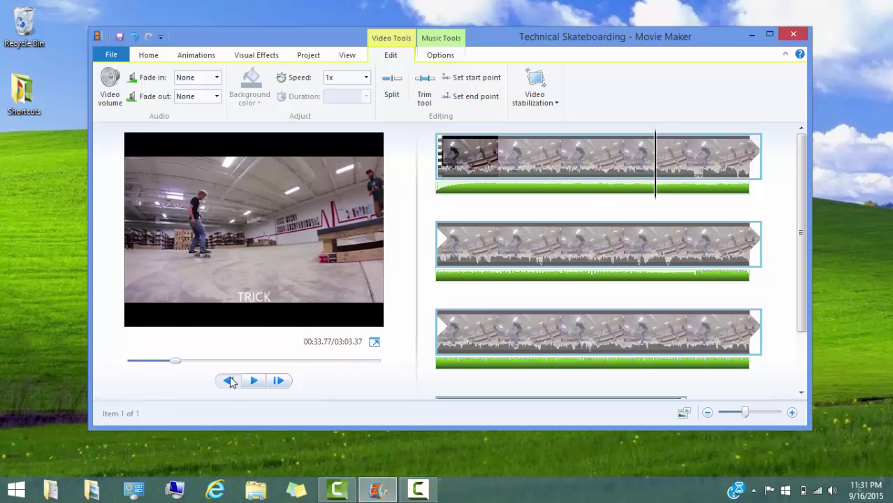
{"action": "left_click", "coordinate": [278, 381]}
{"action": "left_click", "coordinate": [403, 94]}
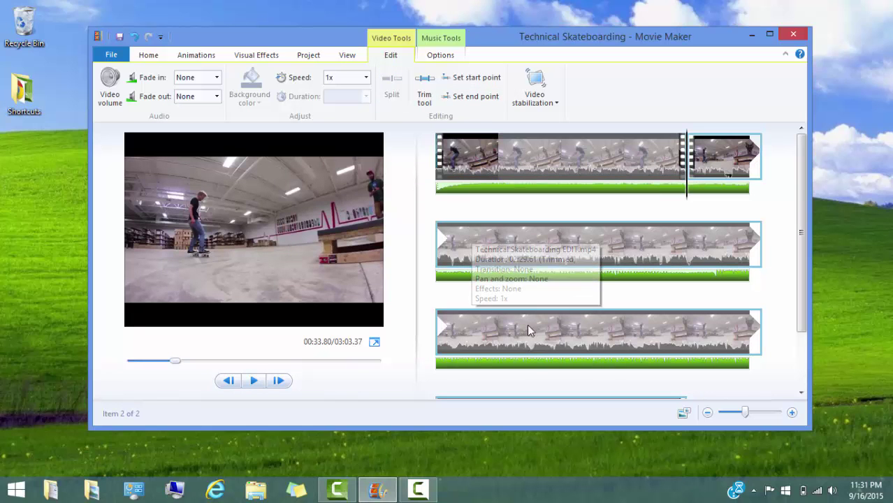
{"action": "left_click", "coordinate": [472, 330]}
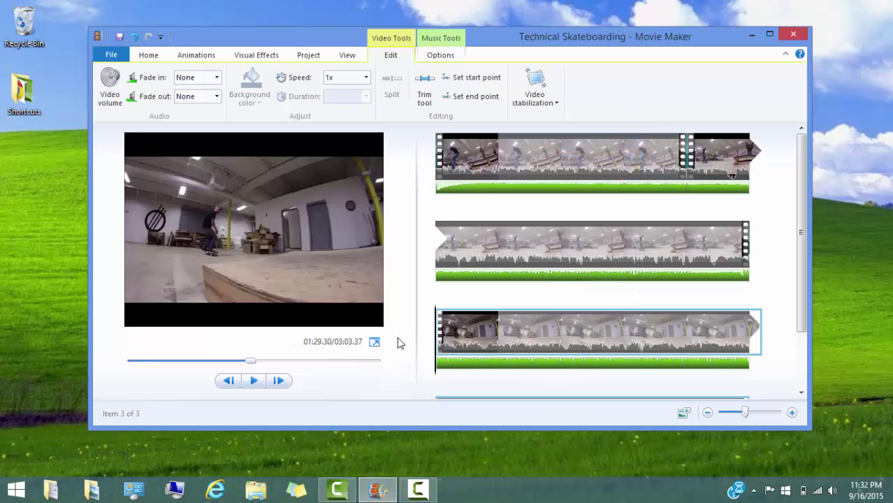
{"action": "left_click", "coordinate": [422, 105]}
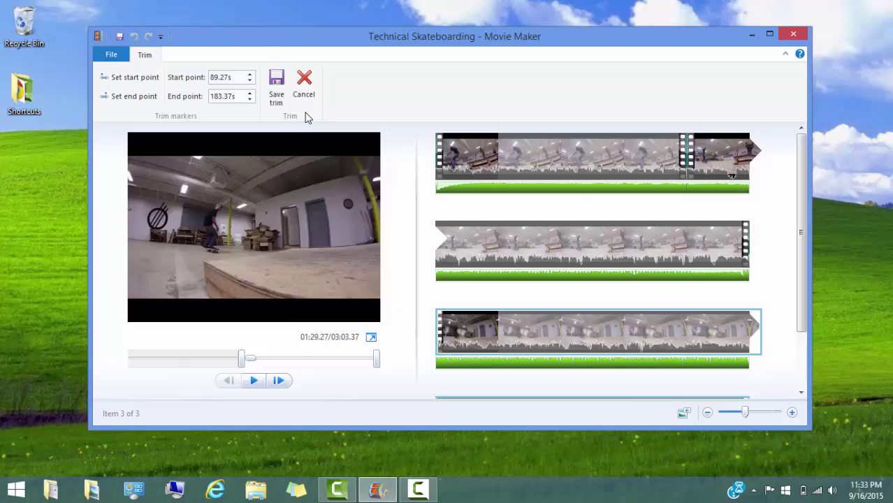
{"action": "left_click", "coordinate": [303, 83]}
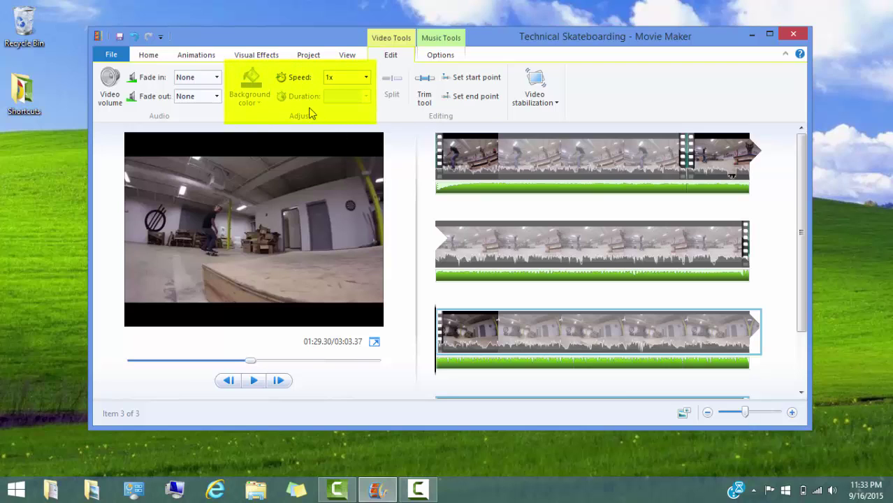
Review the clip's speed, volume, fade-in and fade-out options, leaving them unchanged at None.
{"action": "left_click", "coordinate": [366, 81]}
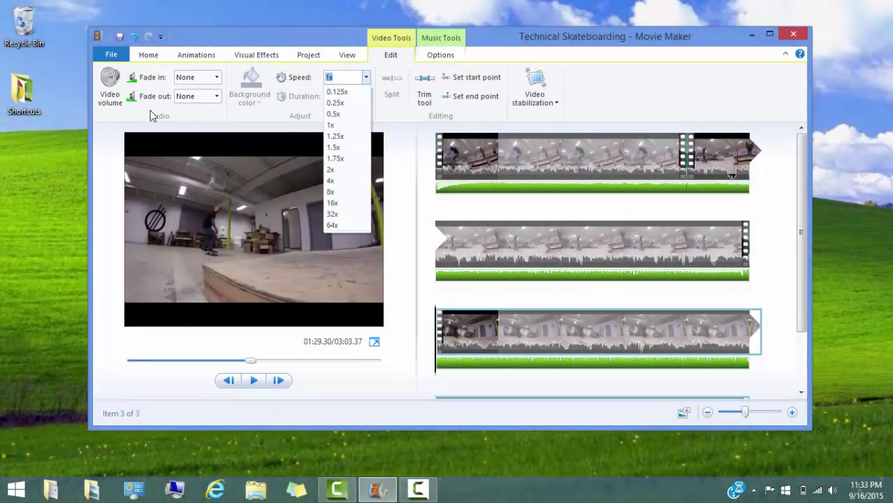
{"action": "left_click", "coordinate": [150, 115]}
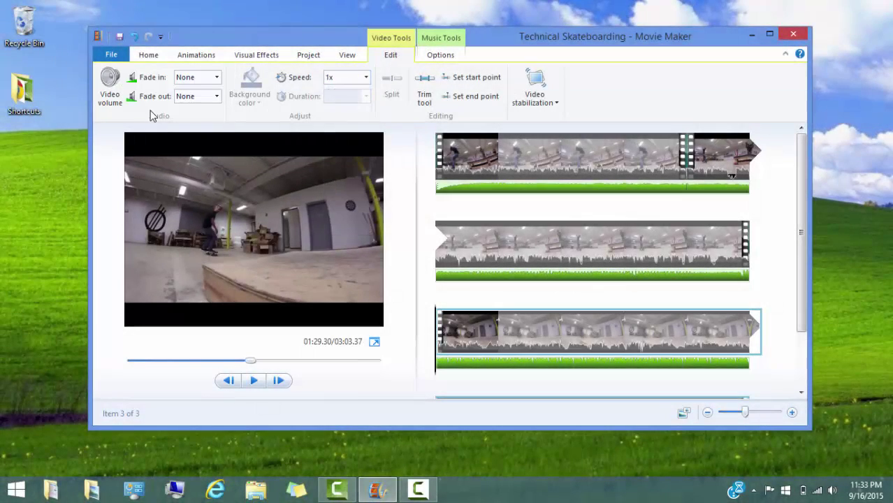
{"action": "left_click", "coordinate": [123, 84]}
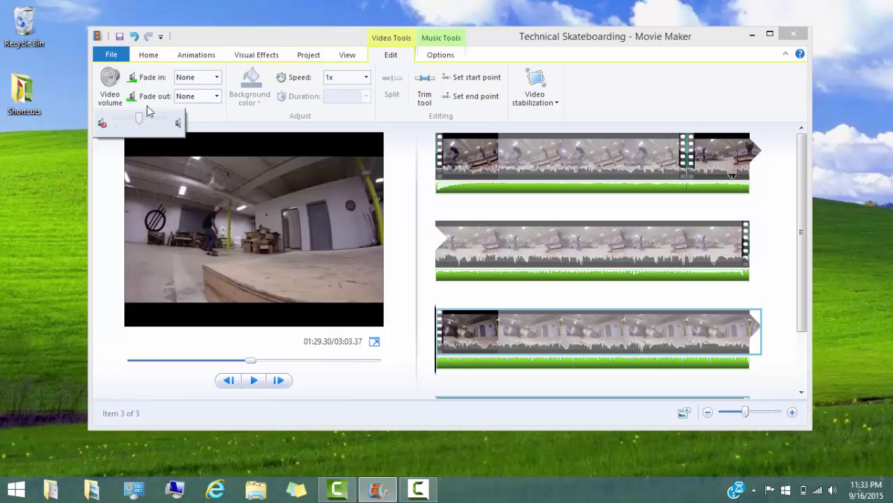
{"action": "left_click", "coordinate": [212, 109]}
{"action": "left_click", "coordinate": [211, 74]}
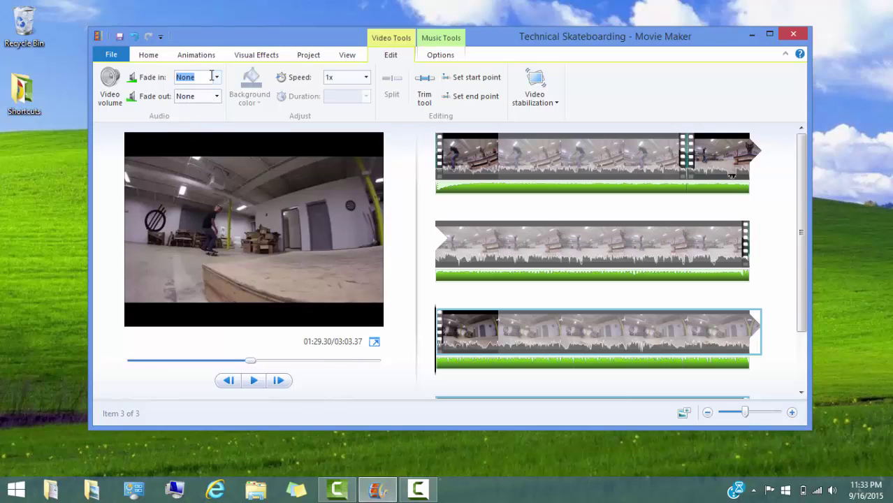
{"action": "left_click", "coordinate": [216, 77]}
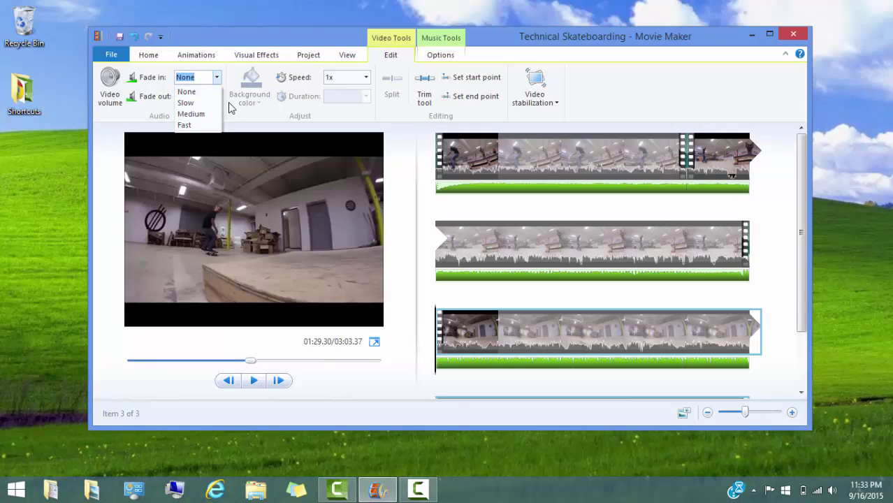
{"action": "left_click", "coordinate": [230, 106]}
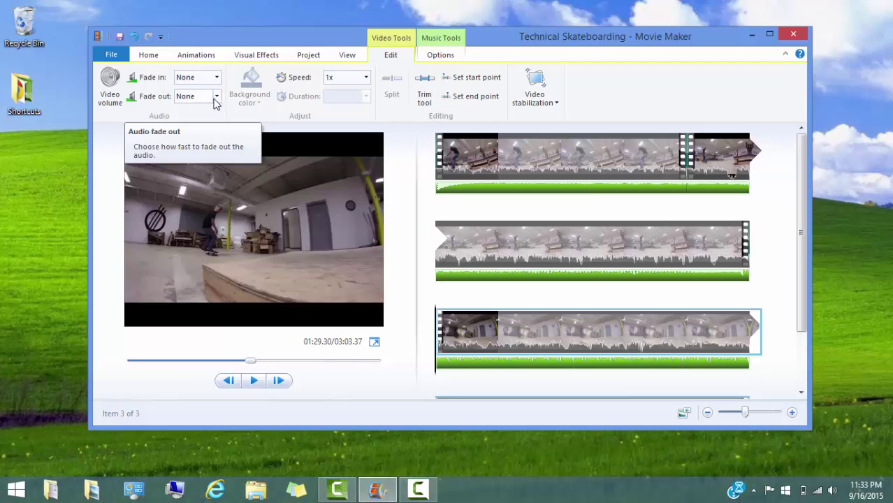
{"action": "left_click", "coordinate": [216, 95]}
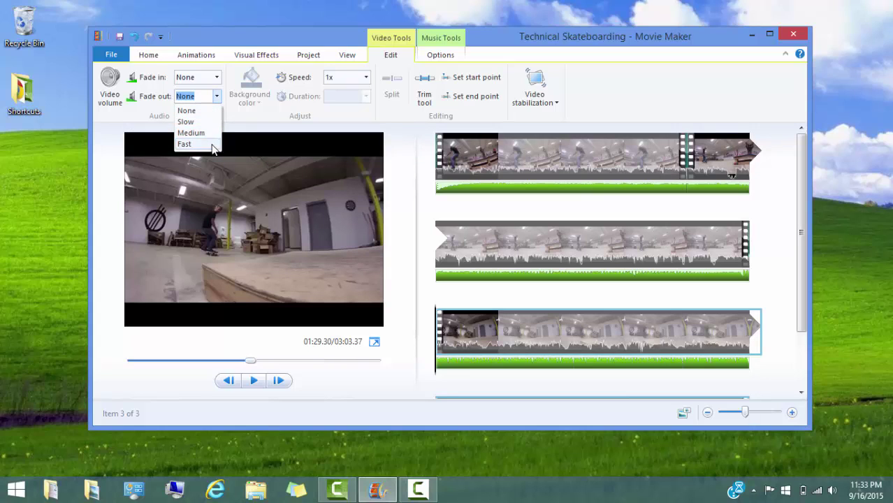
{"action": "left_click", "coordinate": [244, 125]}
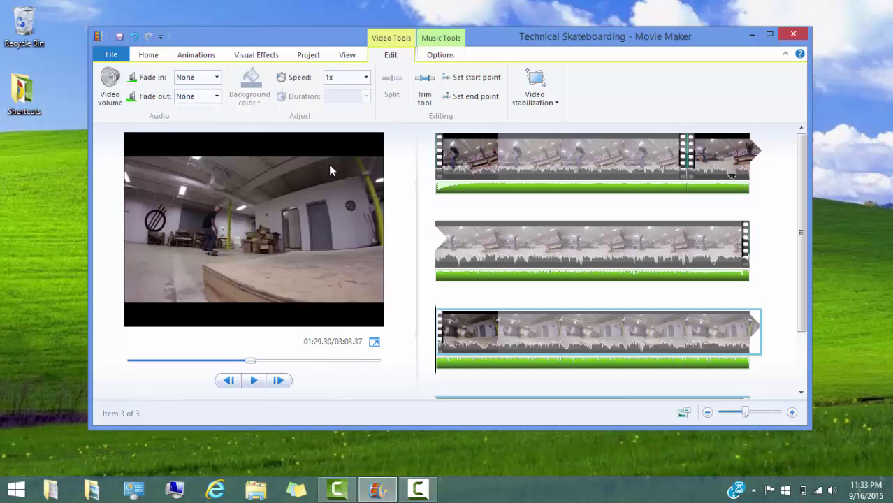
Drag the video volume of the second and third clips fully down to mute them.
{"action": "left_click", "coordinate": [468, 164]}
{"action": "left_click", "coordinate": [113, 95]}
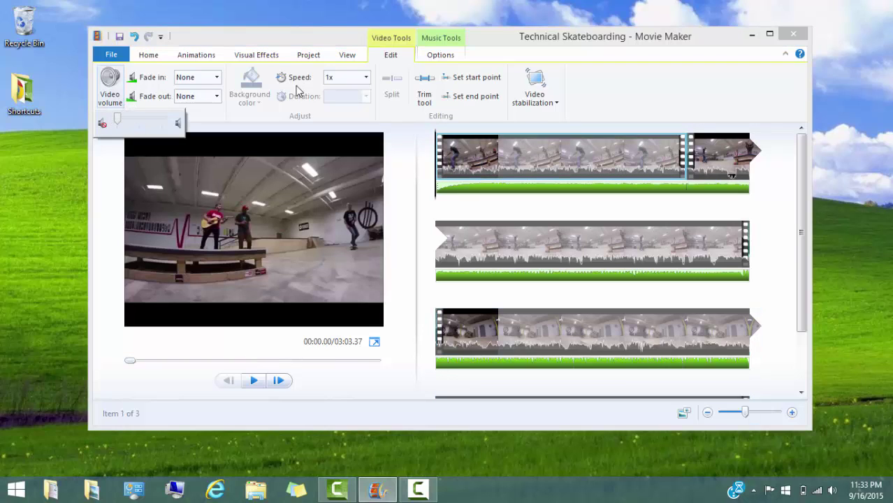
{"action": "left_click", "coordinate": [746, 155]}
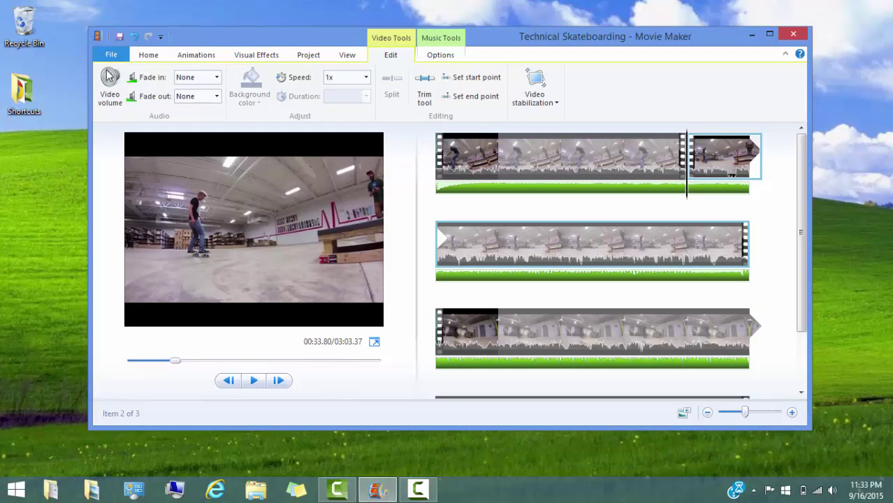
{"action": "left_click", "coordinate": [110, 87]}
{"action": "left_click_drag", "start_coordinate": [142, 128], "coordinate": [107, 131]}
{"action": "left_click", "coordinate": [482, 323]}
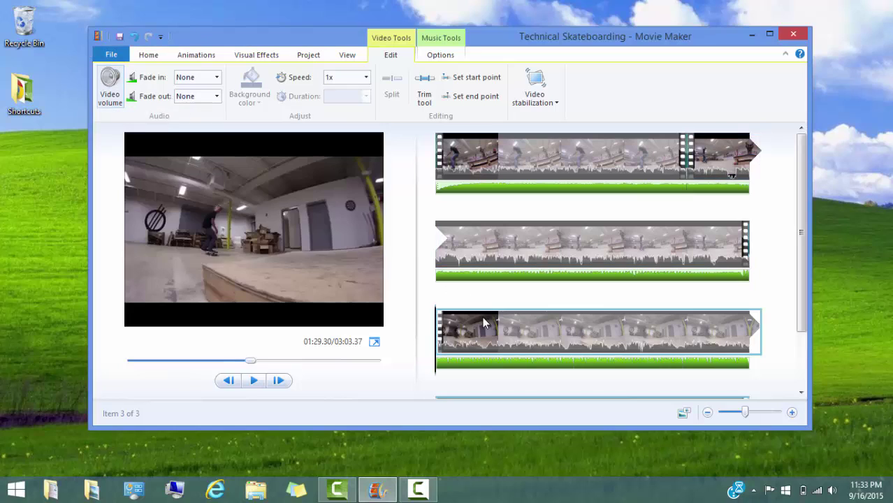
{"action": "left_click", "coordinate": [110, 87]}
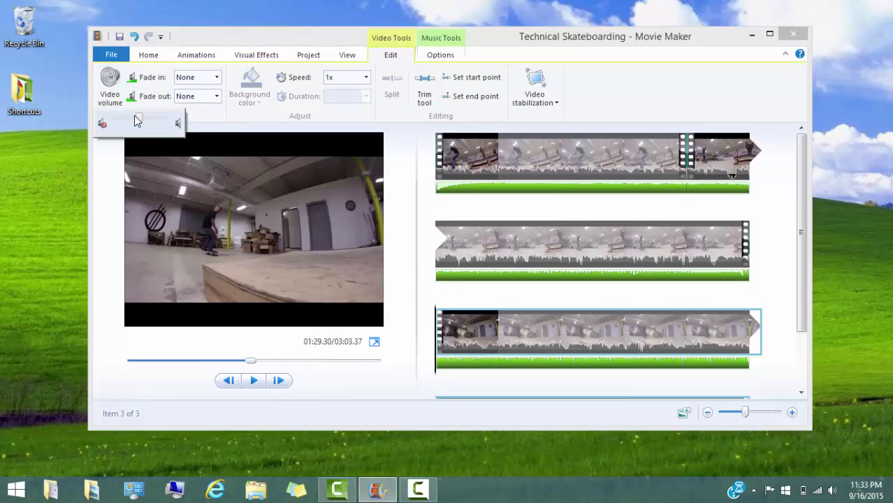
{"action": "left_click_drag", "start_coordinate": [140, 120], "coordinate": [113, 122]}
{"action": "left_click", "coordinate": [396, 145]}
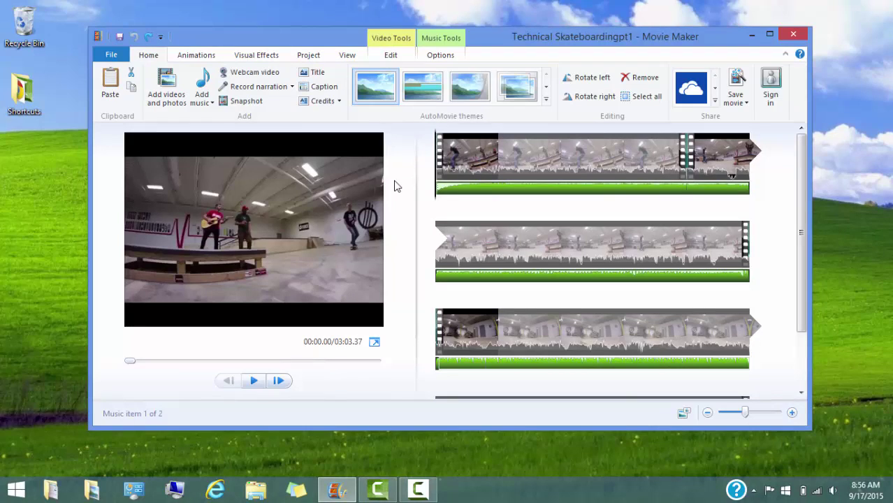
Show the music item's options, then bring up the Animations transition and pan-and-zoom choices.
{"action": "left_click", "coordinate": [438, 55]}
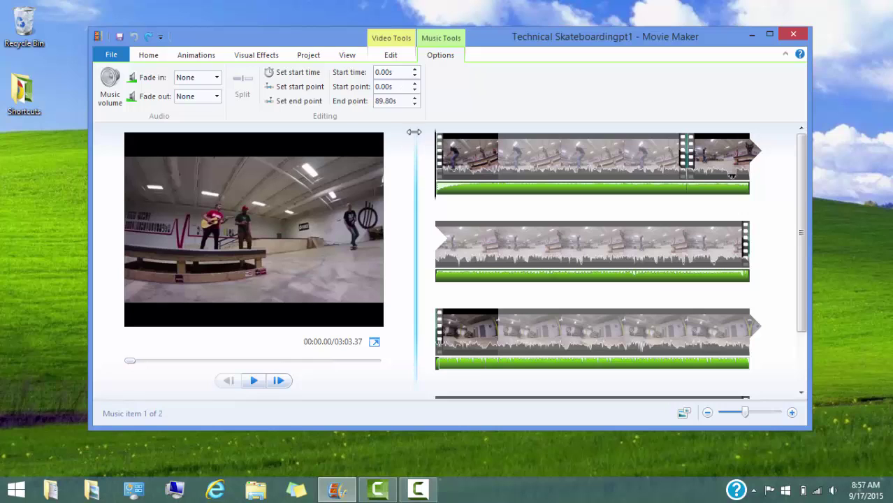
{"action": "left_click", "coordinate": [197, 56]}
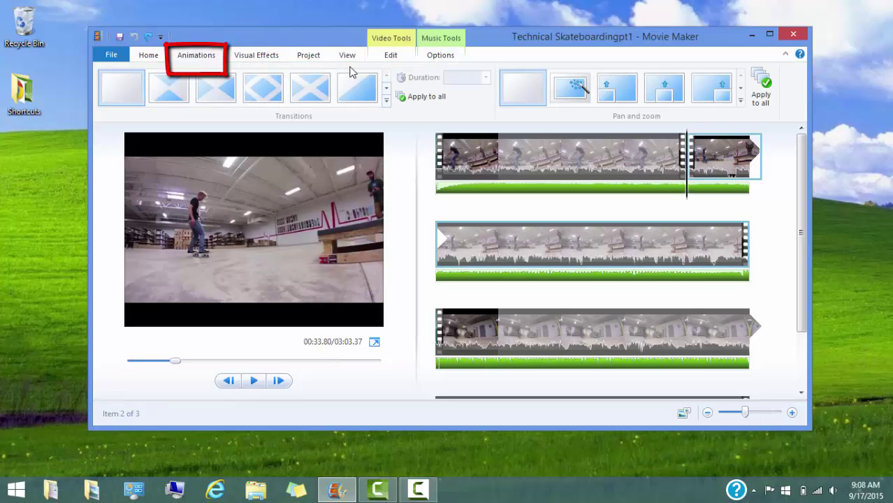
Apply the fourth Diagonals transition to the second clip.
{"action": "left_click", "coordinate": [385, 100]}
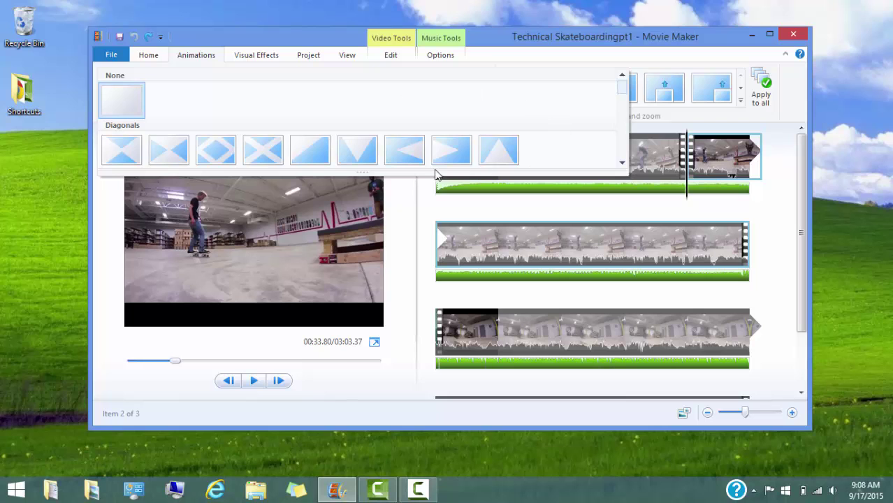
{"action": "left_click_drag", "start_coordinate": [423, 174], "coordinate": [624, 203]}
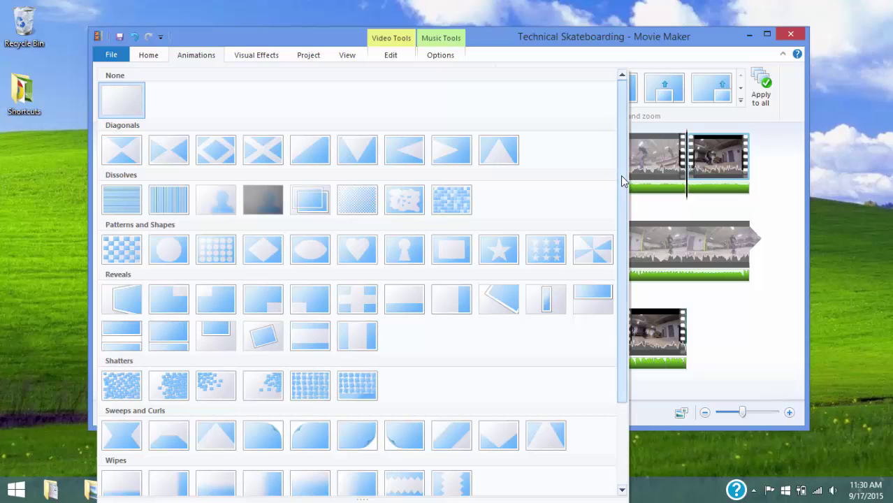
{"action": "left_click_drag", "start_coordinate": [624, 180], "coordinate": [631, 267]}
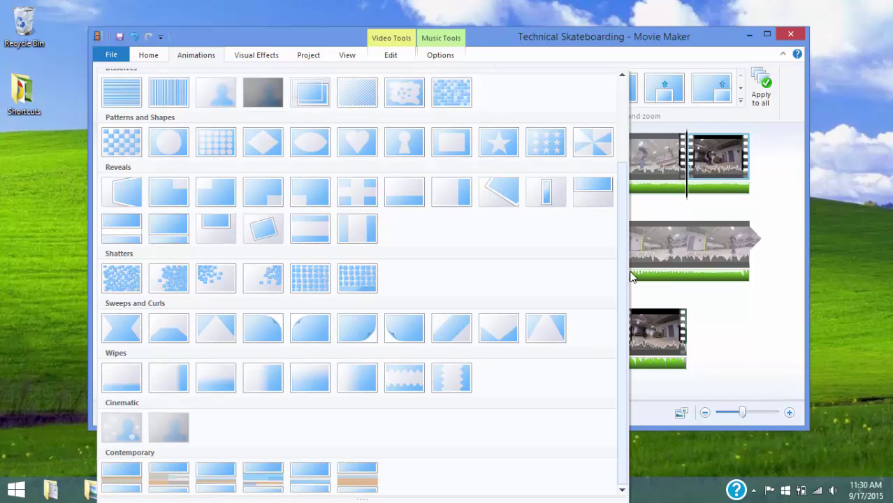
{"action": "left_click_drag", "start_coordinate": [627, 275], "coordinate": [619, 151]}
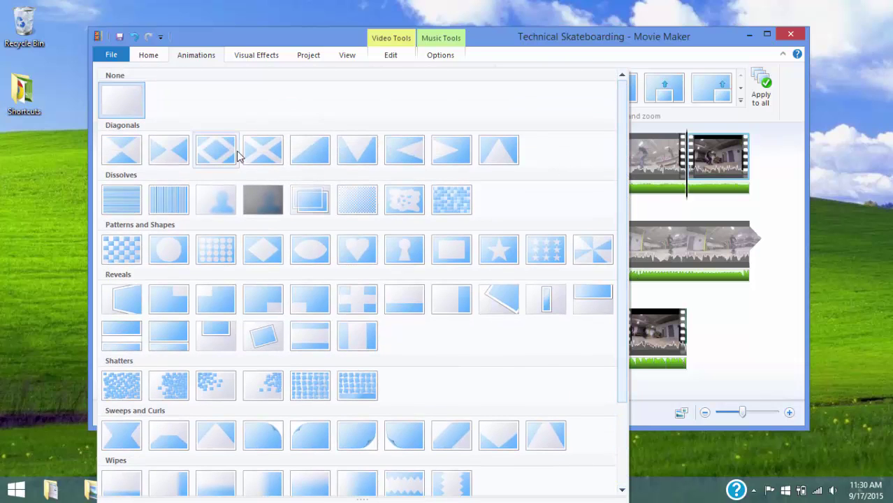
{"action": "left_click", "coordinate": [265, 149]}
Give the third clip a 1.50-second Dissolves transition.
{"action": "left_click", "coordinate": [454, 234]}
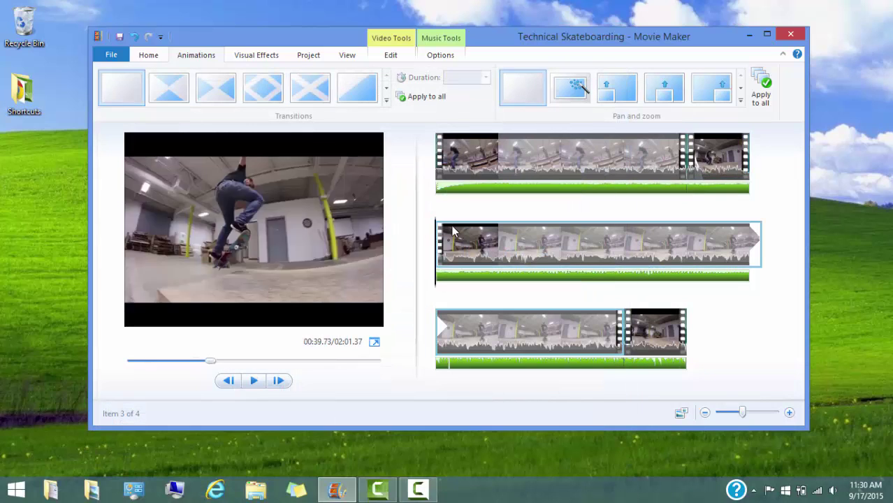
{"action": "left_click", "coordinate": [386, 101]}
{"action": "left_click", "coordinate": [622, 163]}
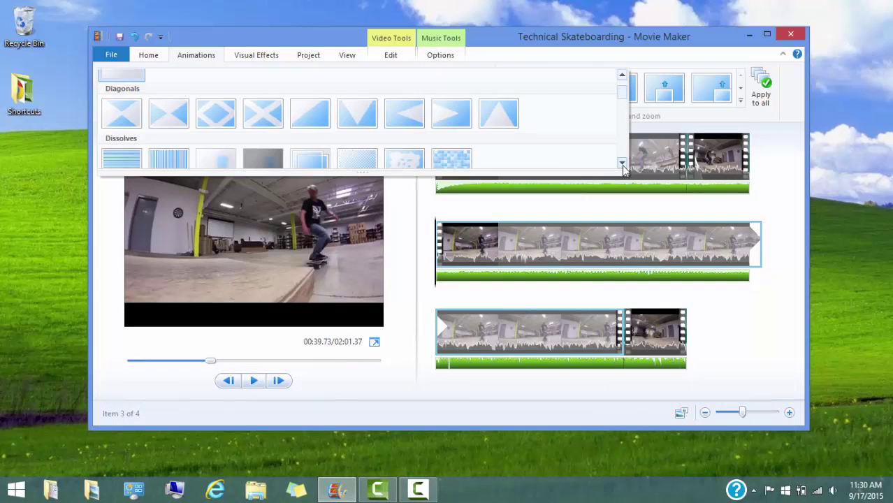
{"action": "left_click", "coordinate": [621, 164]}
{"action": "left_click", "coordinate": [401, 130]}
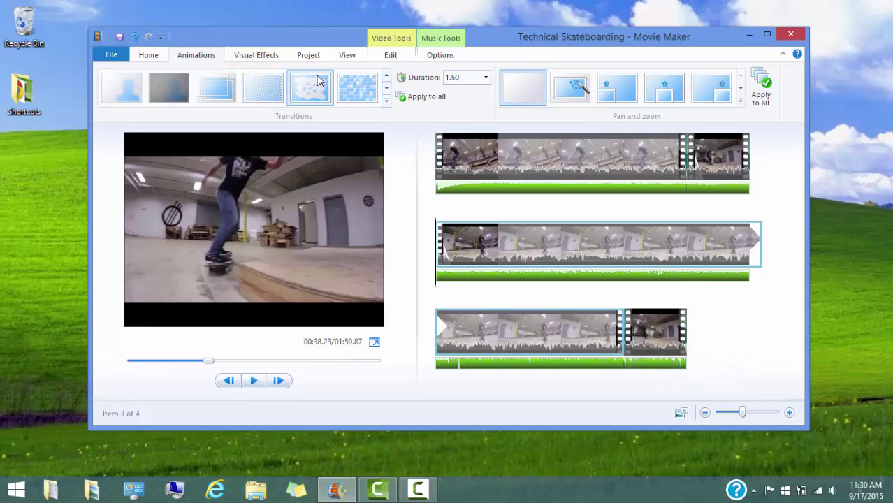
{"action": "left_click", "coordinate": [263, 58]}
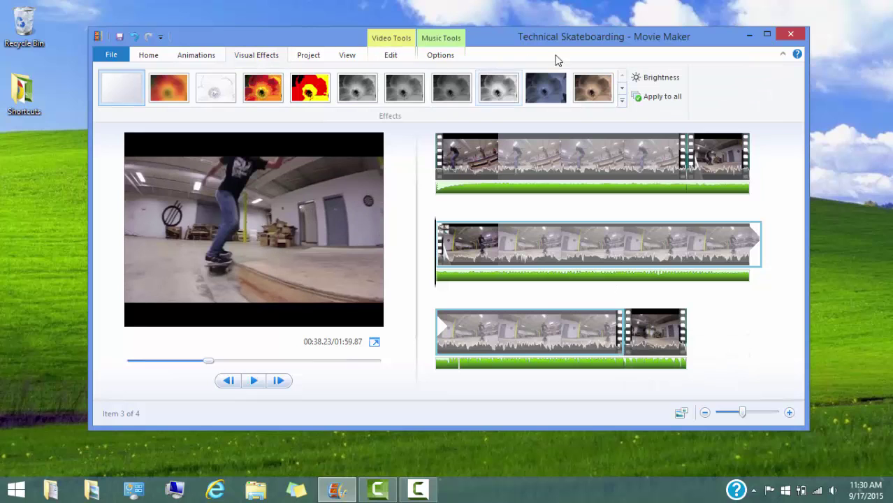
Combine the Warp and Cyan tone effects via Multiple effects and apply them to the third clip.
{"action": "left_click", "coordinate": [622, 101]}
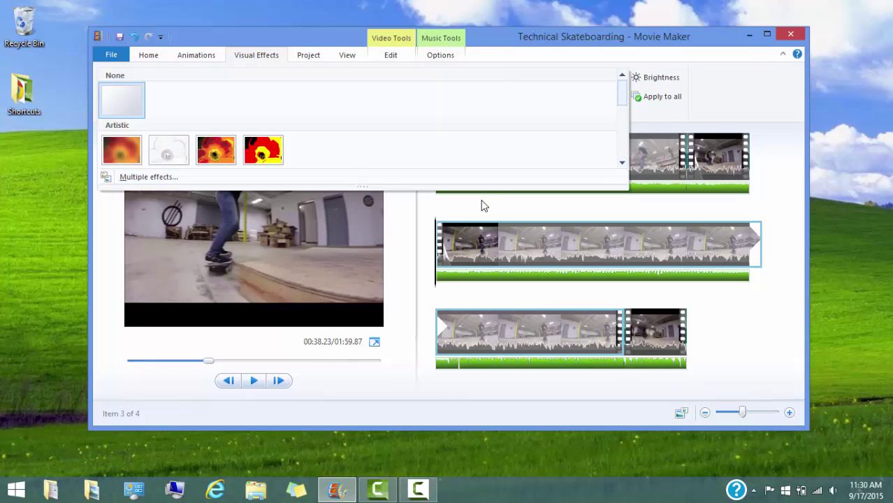
{"action": "left_click_drag", "start_coordinate": [476, 188], "coordinate": [482, 459]}
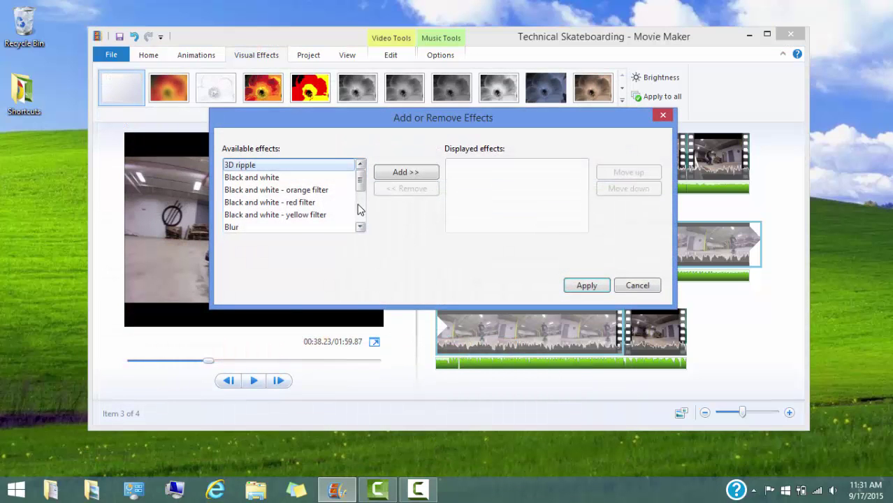
{"action": "mouse_move", "coordinate": [360, 184]}
{"action": "left_mouse_down"}
{"action": "mouse_move", "coordinate": [364, 225]}
{"action": "mouse_move", "coordinate": [362, 187]}
{"action": "left_mouse_up"}
{"action": "double_click", "coordinate": [340, 227]}
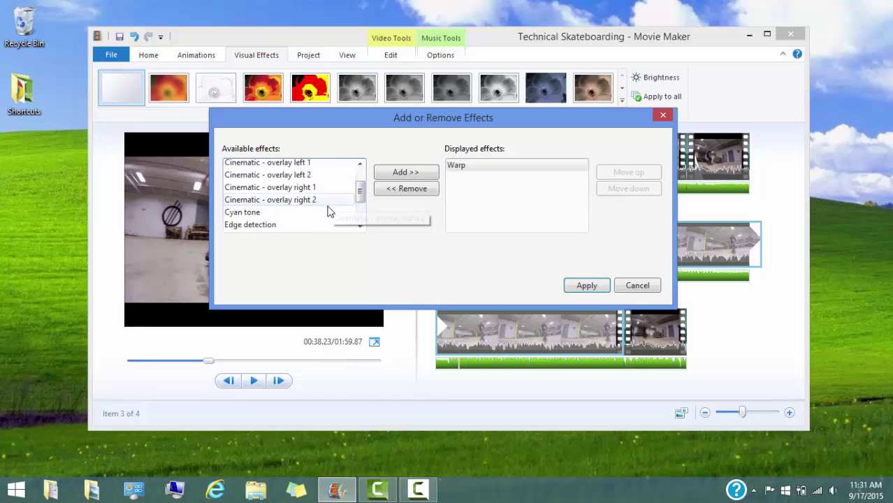
{"action": "double_click", "coordinate": [327, 212]}
{"action": "left_click", "coordinate": [581, 288]}
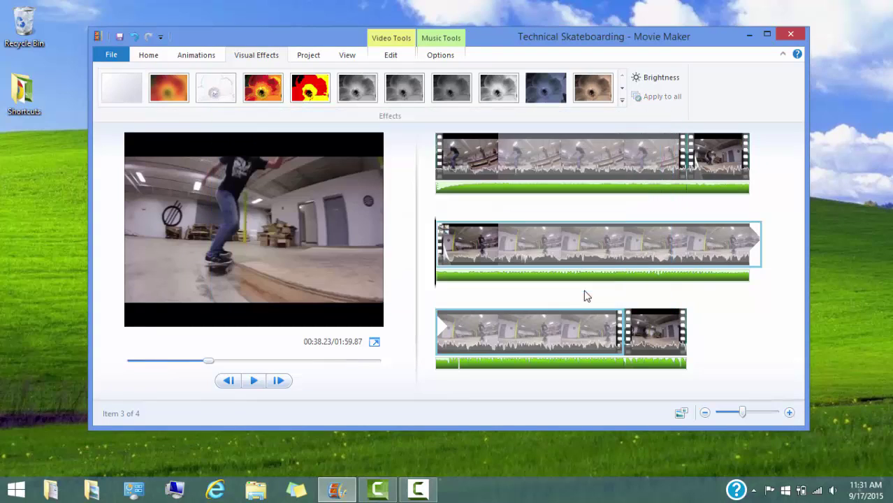
Nudge the third clip's brightness slider slightly to the right.
{"action": "left_click", "coordinate": [656, 80]}
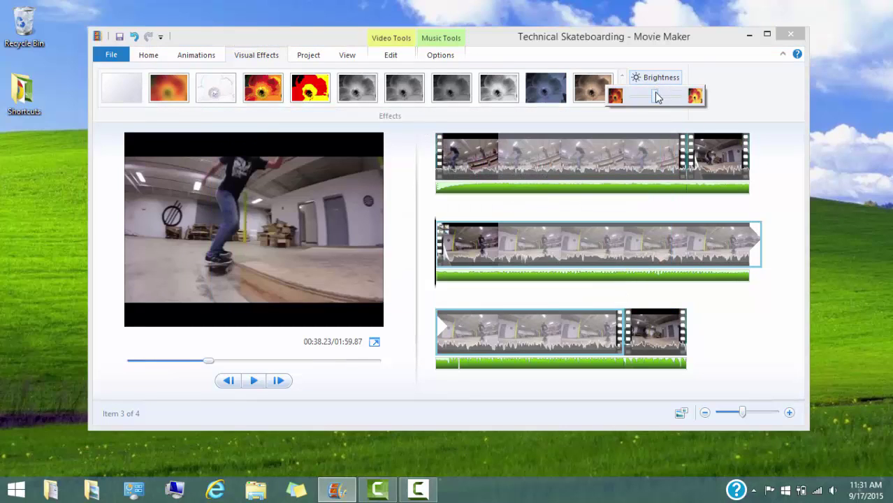
{"action": "mouse_move", "coordinate": [658, 97]}
{"action": "left_mouse_down"}
{"action": "mouse_move", "coordinate": [681, 102]}
{"action": "mouse_move", "coordinate": [626, 100]}
{"action": "mouse_move", "coordinate": [668, 103]}
{"action": "mouse_move", "coordinate": [656, 98]}
{"action": "left_mouse_up"}
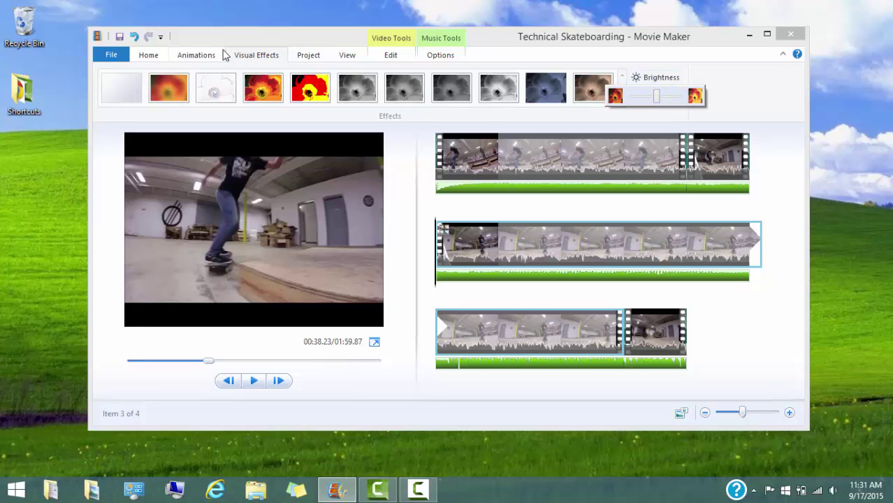
{"action": "left_click", "coordinate": [146, 55]}
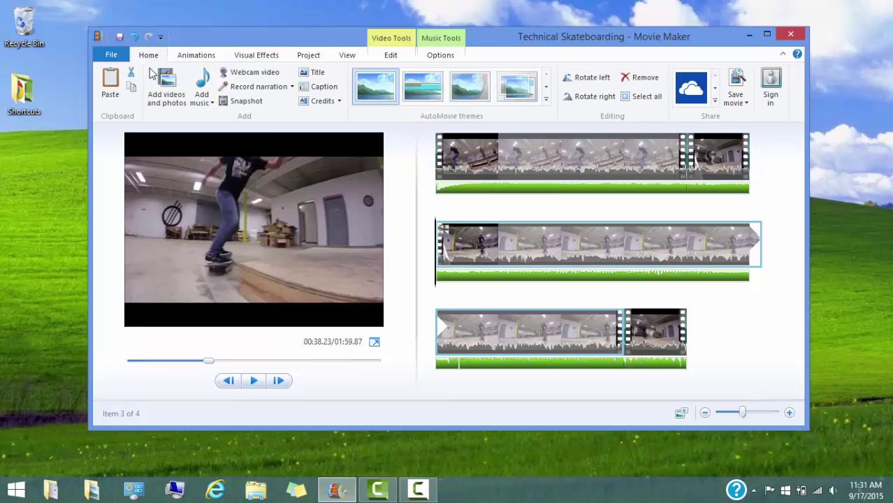
Add a caption to the first clip starting at 1.20s, replacing the placeholder with the skater's name.
{"action": "left_click", "coordinate": [428, 158]}
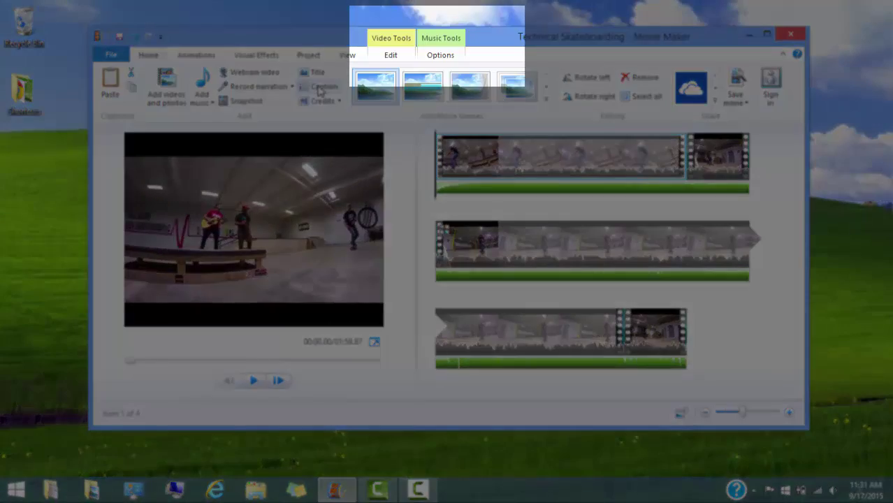
{"action": "left_click", "coordinate": [319, 87]}
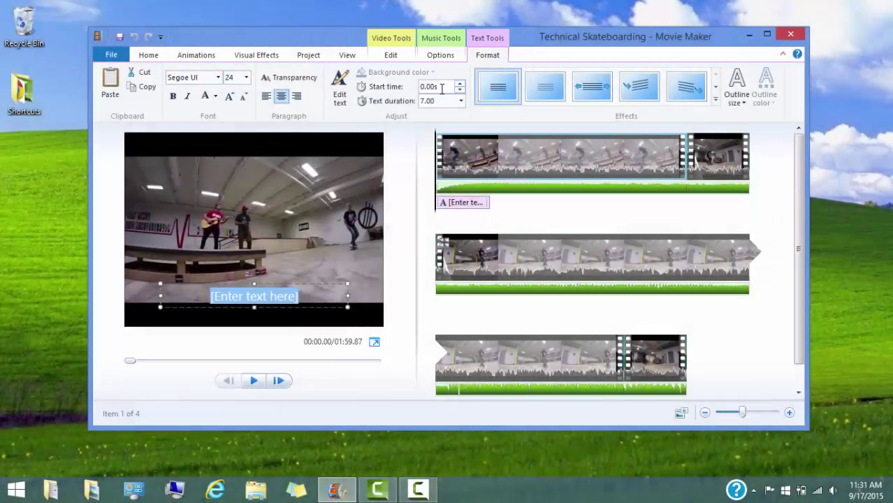
{"action": "left_click", "coordinate": [442, 88]}
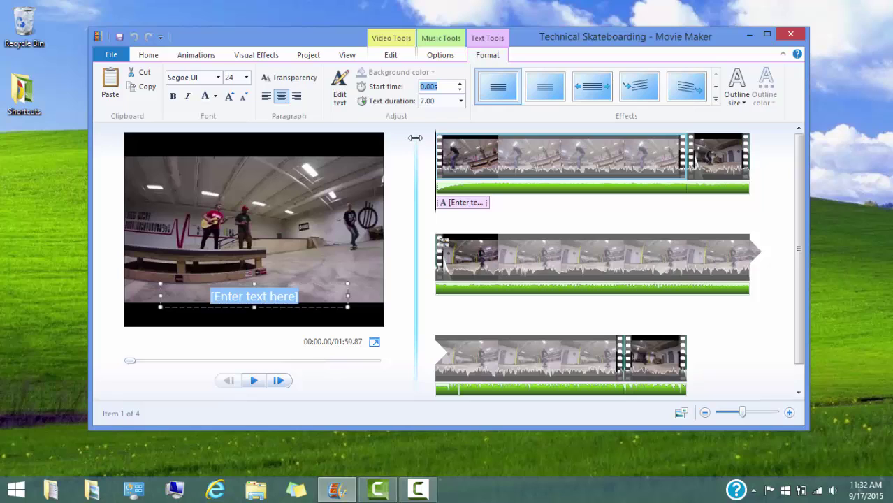
{"action": "left_click", "coordinate": [302, 296]}
{"action": "key", "text": "BackSpace"}
{"action": "key", "text": "BackSpace"}
{"action": "key", "text": "BackSpace"}
{"action": "key", "text": "BackSpace"}
{"action": "key", "text": "BackSpace"}
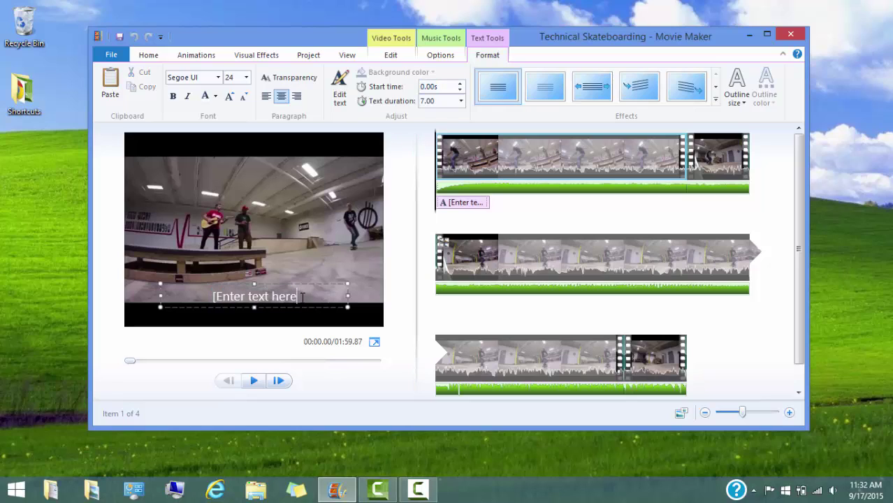
{"action": "key", "text": "BackSpace"}
{"action": "key", "text": "BackSpace"}
{"action": "key", "text": "BackSpace"}
{"action": "key", "text": "BackSpace"}
{"action": "key", "text": "BackSpace"}
{"action": "key", "text": "BackSpace"}
{"action": "key", "text": "BackSpace"}
{"action": "key", "text": "BackSpace"}
{"action": "key", "text": "BackSpace"}
{"action": "key", "text": "BackSpace"}
{"action": "key", "text": "BackSpace"}
{"action": "key", "text": "BackSpace"}
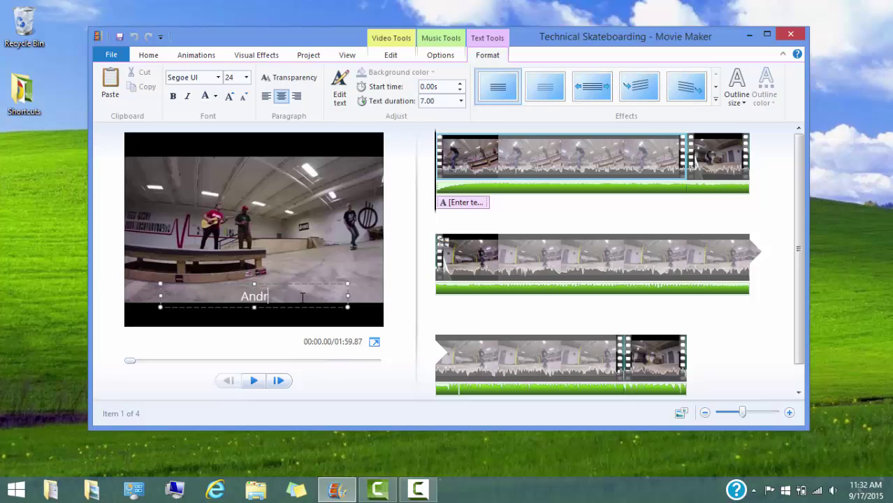
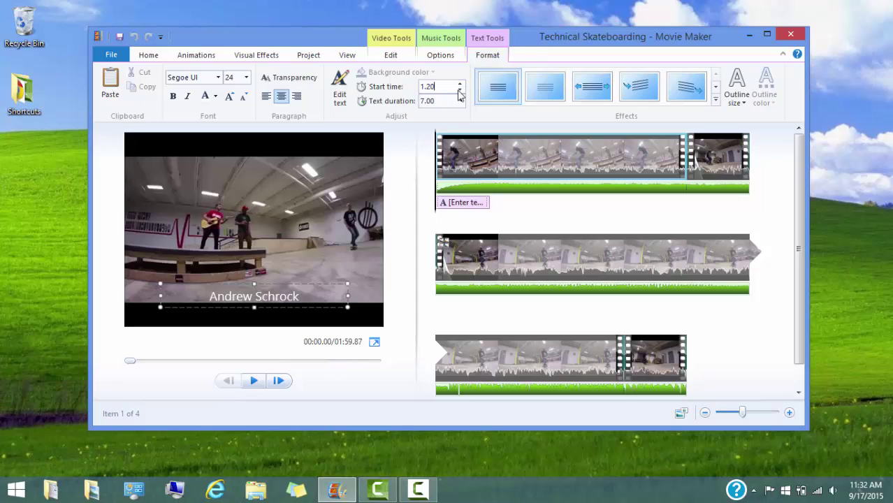
Set the caption's text duration to 10.20 seconds.
{"action": "left_click", "coordinate": [450, 102]}
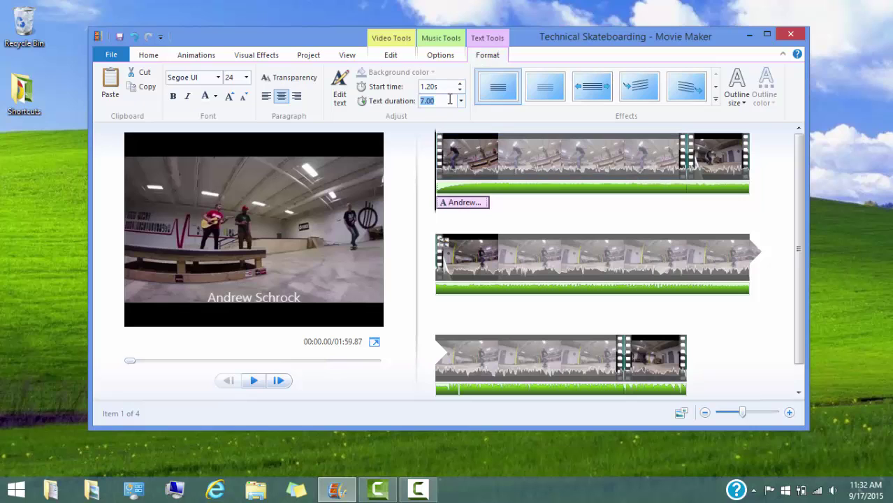
{"action": "type", "text": "10.20"}
{"action": "key", "text": "Return"}
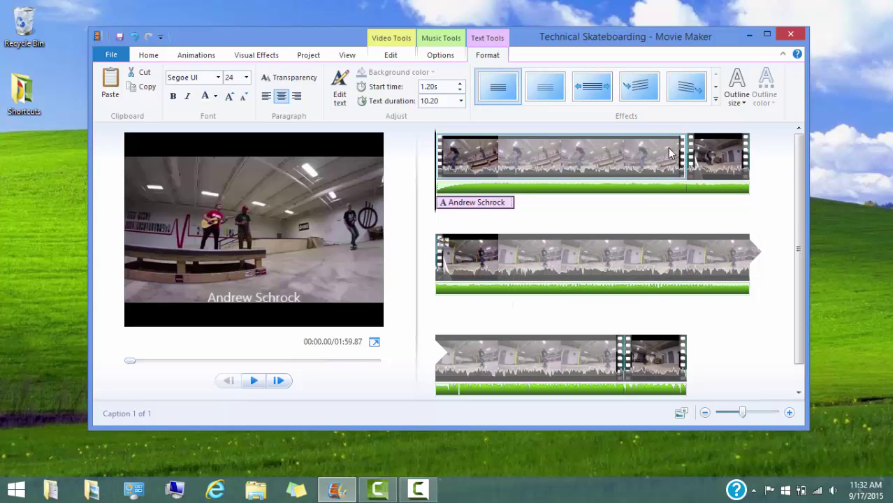
{"action": "left_click", "coordinate": [715, 103]}
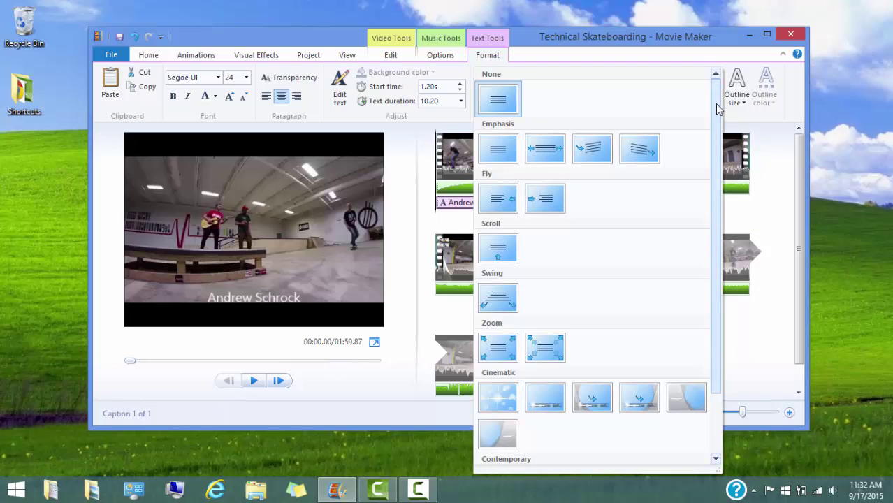
Apply the Swing text effect to the name caption and play the preview from the first clip.
{"action": "scroll", "coordinate": [717, 108], "scroll_direction": "down", "scroll_amount": 3}
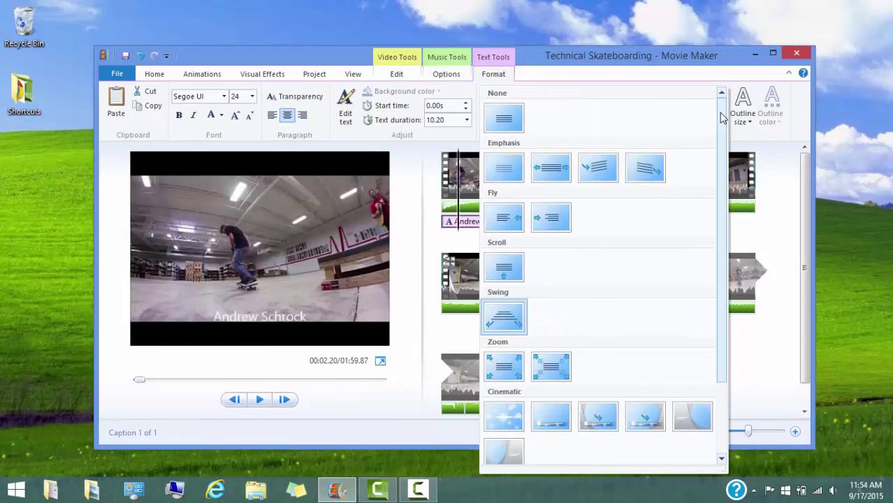
{"action": "left_click_drag", "start_coordinate": [722, 118], "coordinate": [722, 190]}
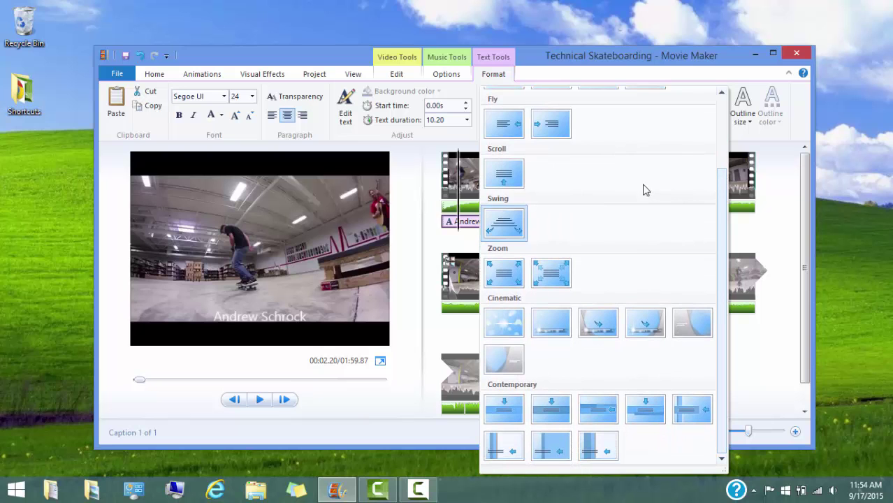
{"action": "left_click", "coordinate": [509, 225]}
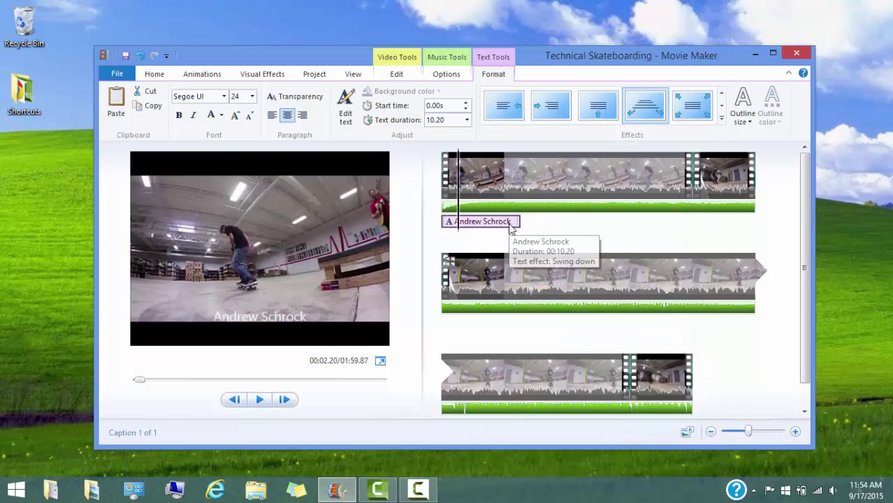
{"action": "left_click", "coordinate": [451, 185]}
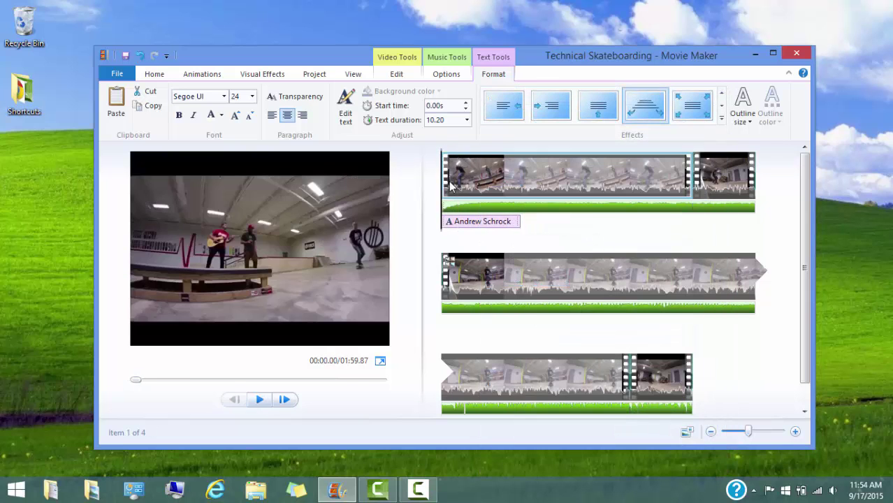
{"action": "key", "text": "space"}
{"action": "key", "text": "space"}
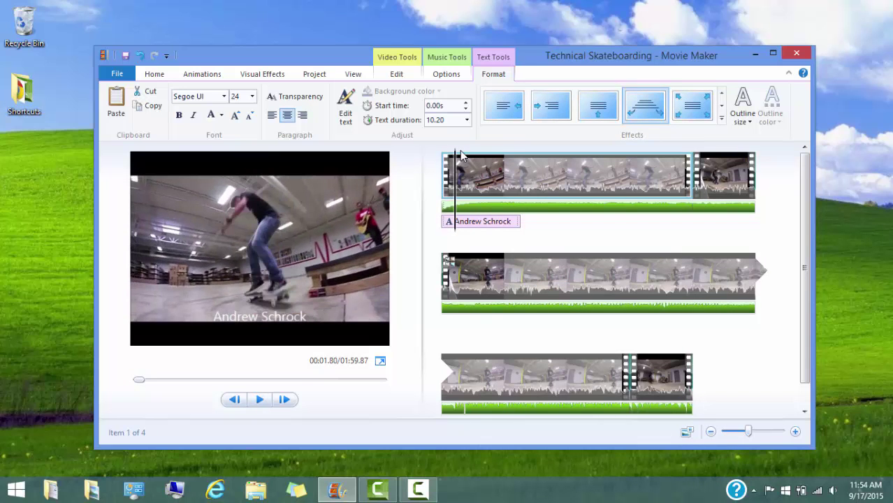
Scrub through the first clip and replay the preview to check the swinging caption.
{"action": "left_click", "coordinate": [538, 191]}
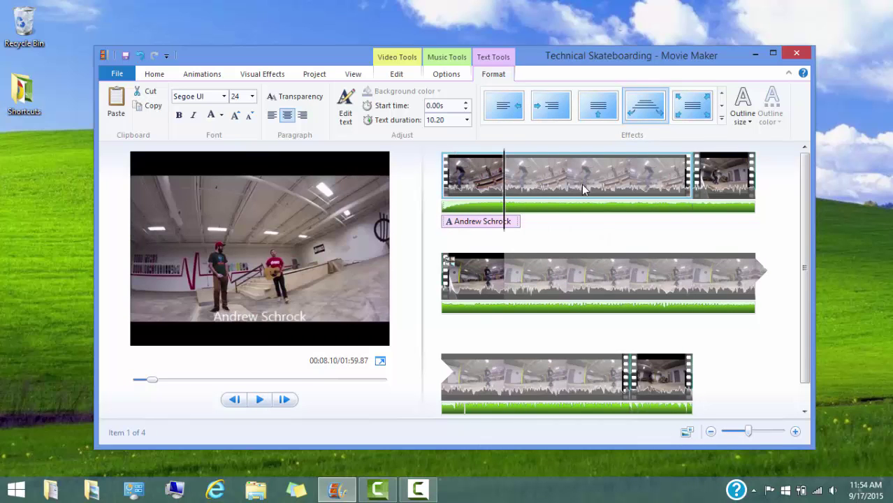
{"action": "left_click", "coordinate": [566, 188]}
{"action": "left_click", "coordinate": [479, 224]}
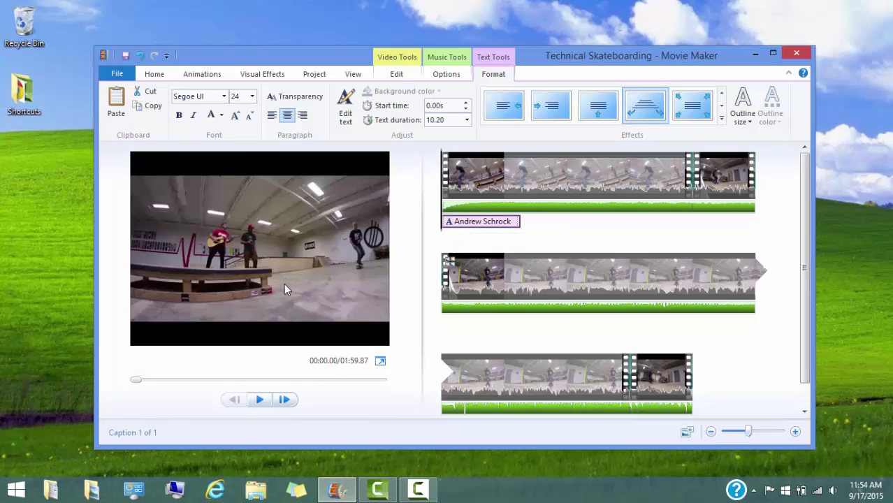
{"action": "left_click", "coordinate": [481, 186]}
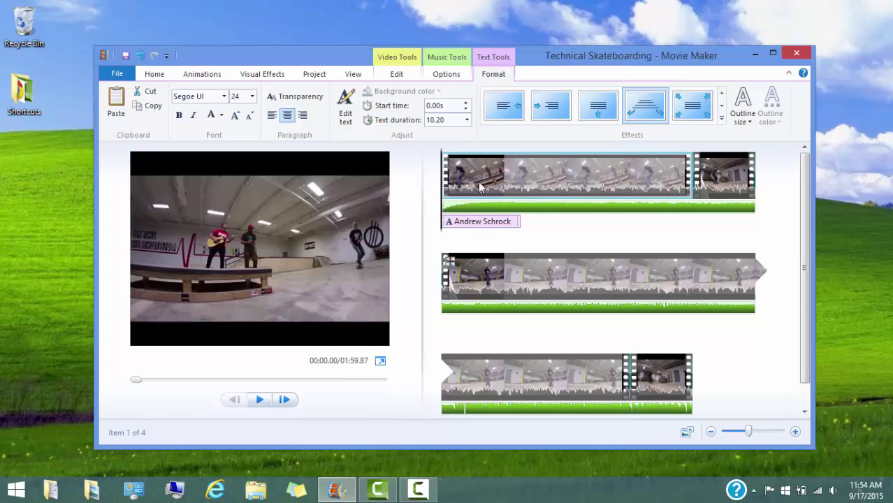
{"action": "key", "text": "space"}
{"action": "key", "text": "space"}
{"action": "double_click", "coordinate": [237, 317]}
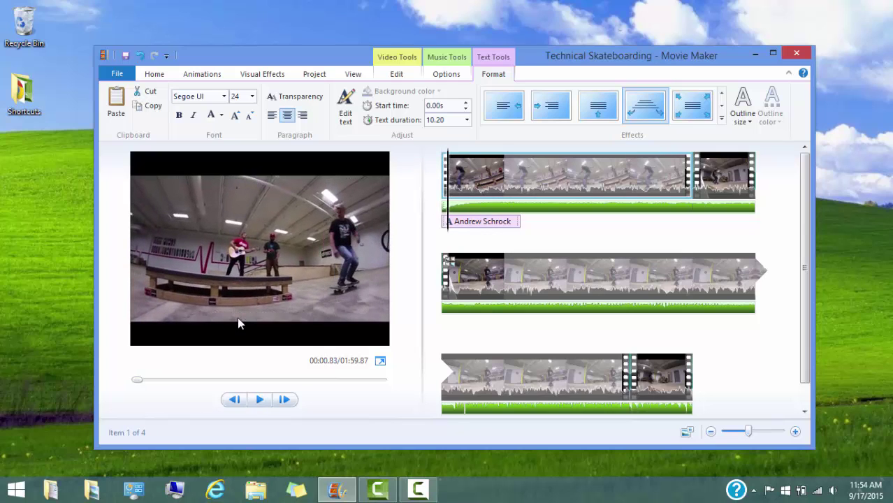
{"action": "left_click", "coordinate": [528, 229]}
{"action": "left_click", "coordinate": [154, 74]}
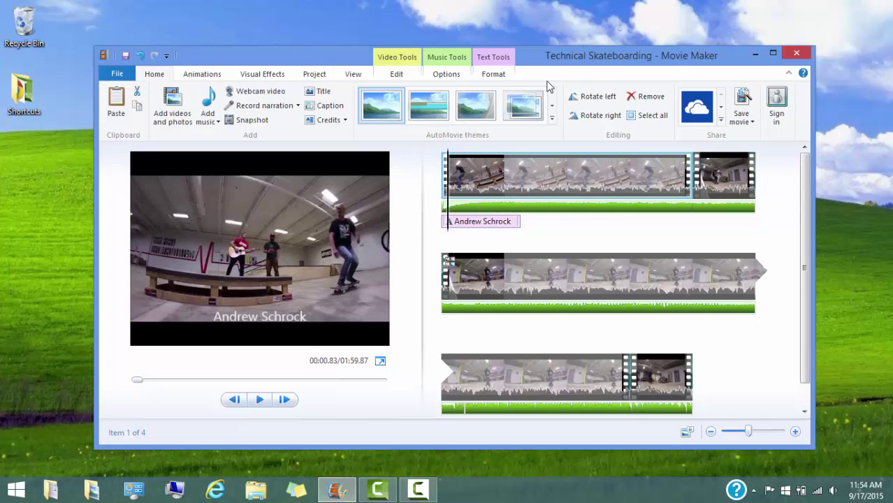
Export 'Technical Skateboarding' with the recommended MPEG-4/H.264 setting into Documents > Technical Writing 2413.
{"action": "left_click", "coordinate": [750, 123]}
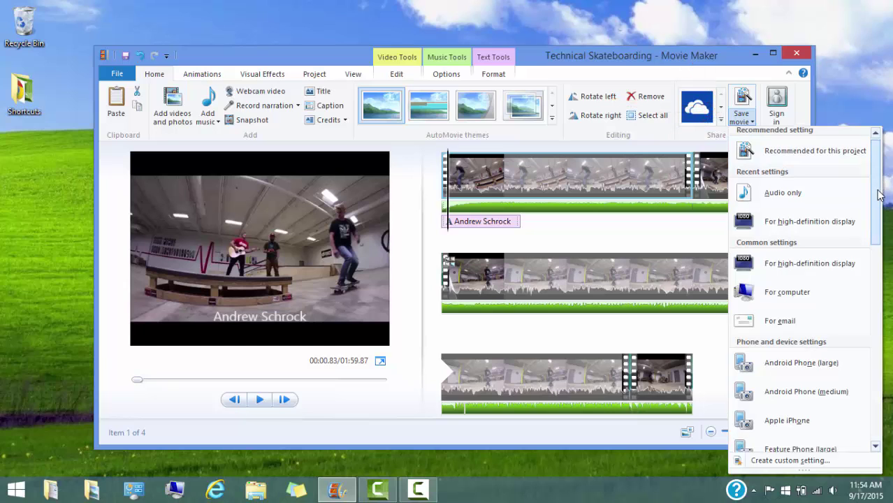
{"action": "left_click_drag", "start_coordinate": [878, 185], "coordinate": [862, 171]}
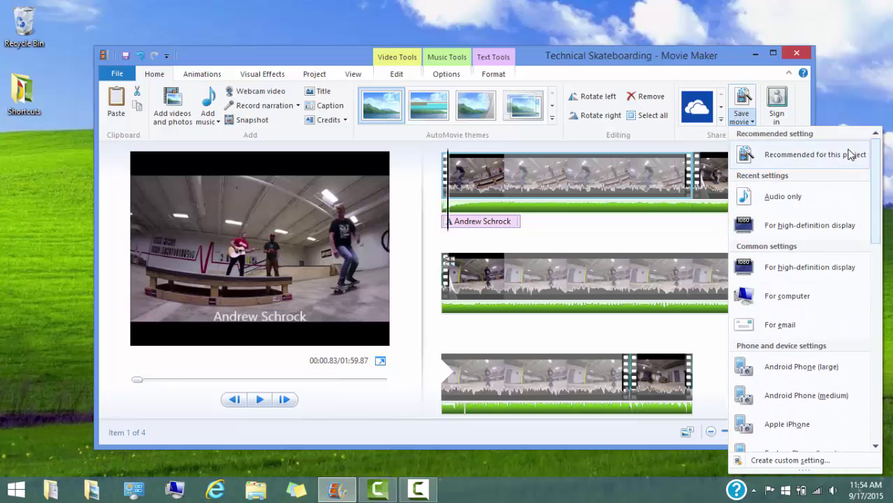
{"action": "left_click", "coordinate": [846, 153]}
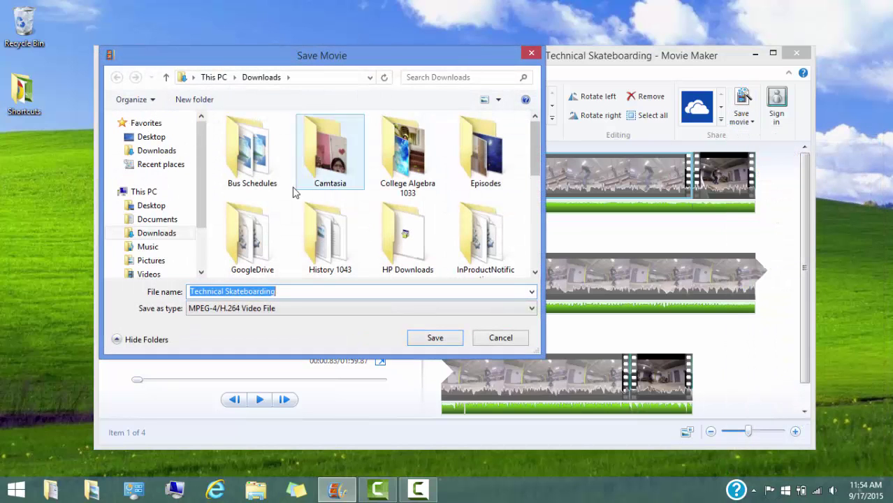
{"action": "left_click", "coordinate": [194, 219]}
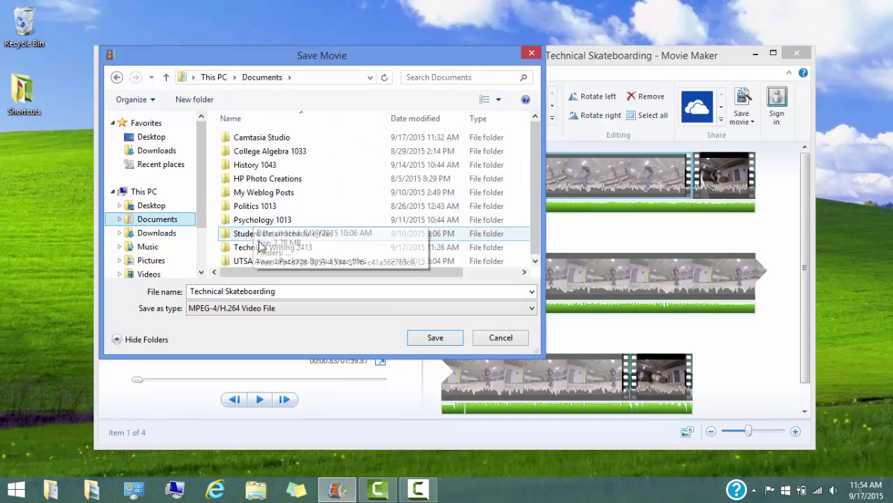
{"action": "double_click", "coordinate": [259, 249]}
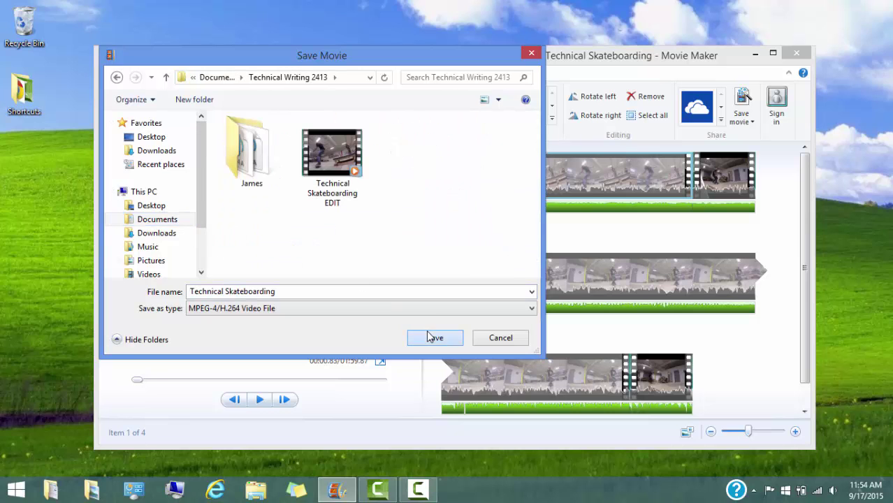
{"action": "left_click", "coordinate": [435, 338]}
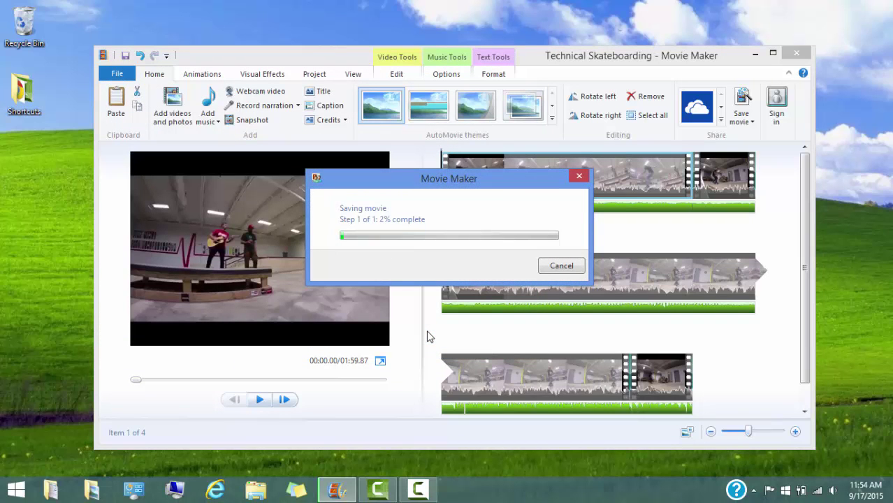